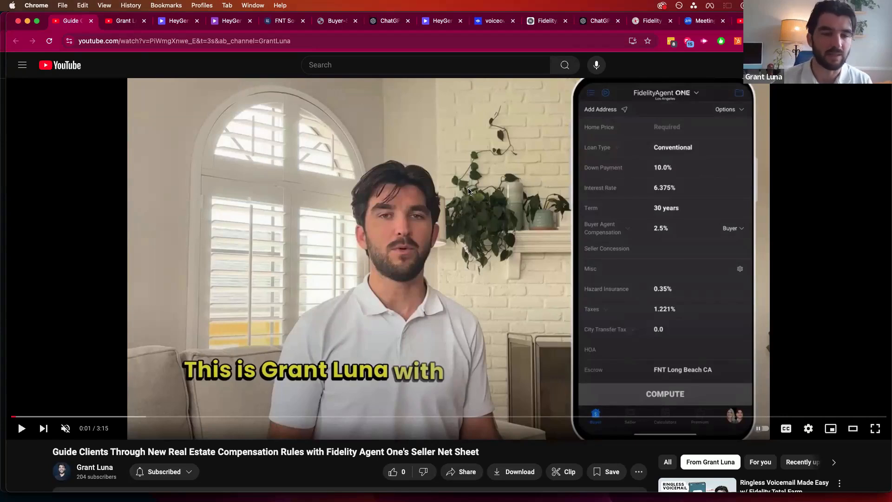
# Play part of the YouTube video about real estate compensation rules and pause it
pyautogui.click(206, 239)
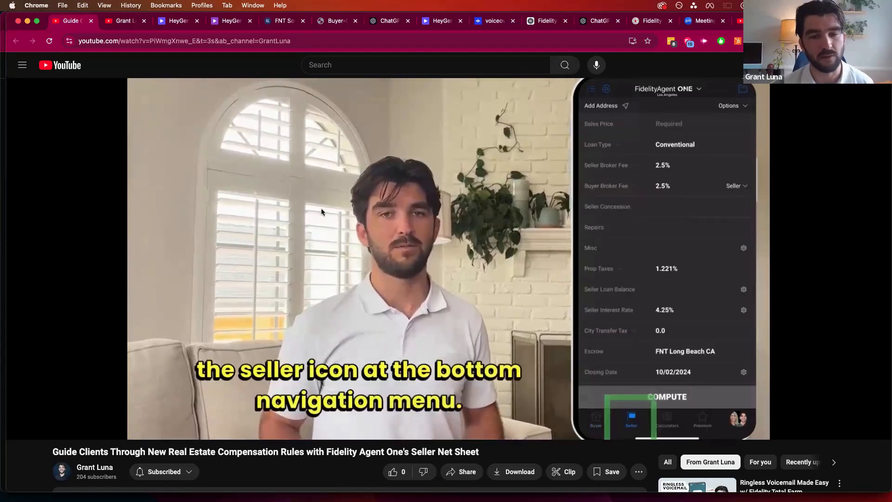
pyautogui.click(309, 203)
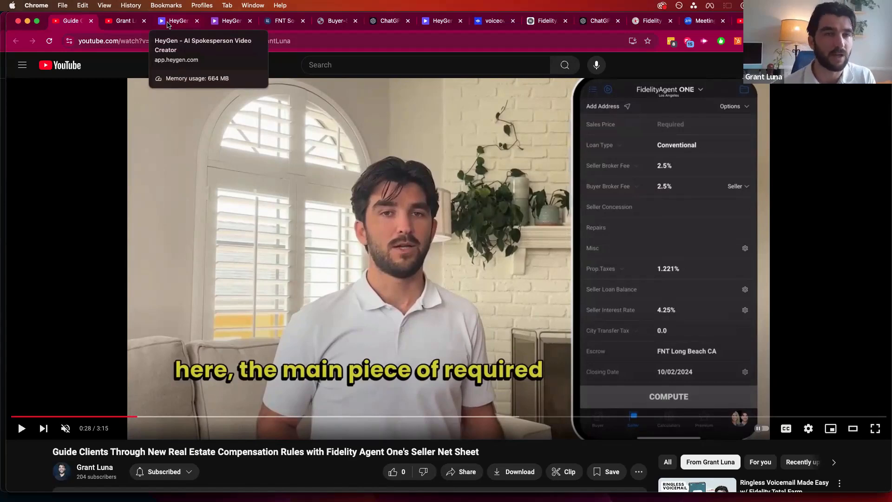
# Switch to HeyGen and review its pricing plans, highlighting the 3 Instant Avatars entry of the Creator plan
pyautogui.click(168, 22)
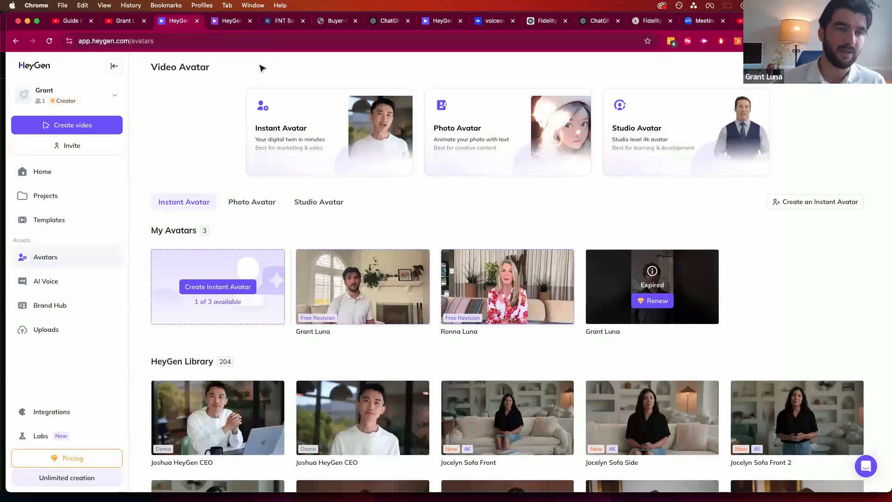
pyautogui.click(229, 21)
pyautogui.scroll(-1, 375, 229)
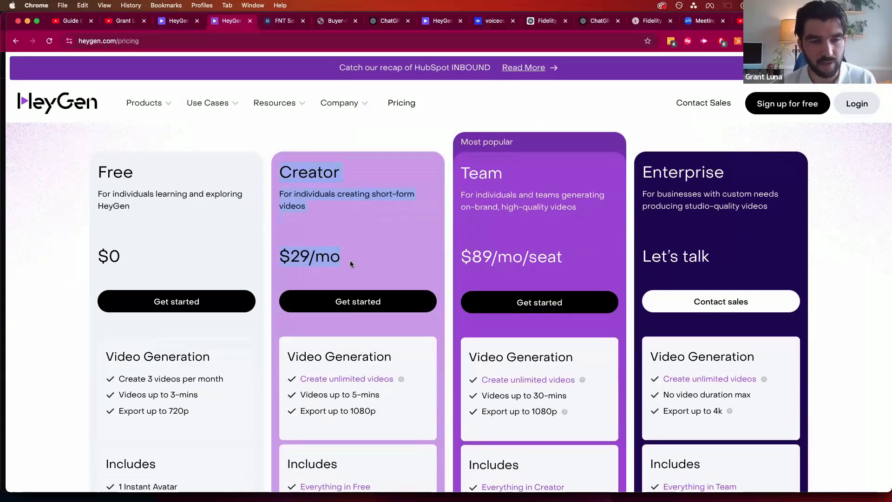
pyautogui.scroll(-1, 356, 223)
pyautogui.click(356, 225)
pyautogui.scroll(-5, 356, 226)
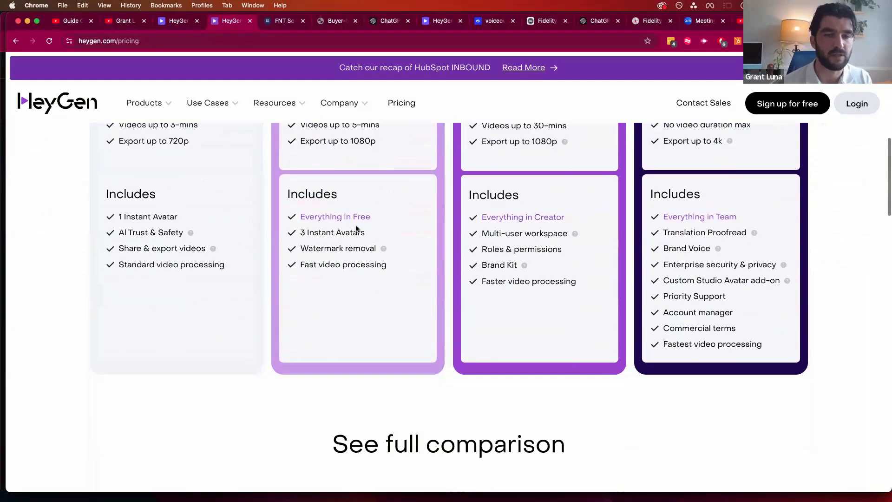
pyautogui.scroll(2, 420, 219)
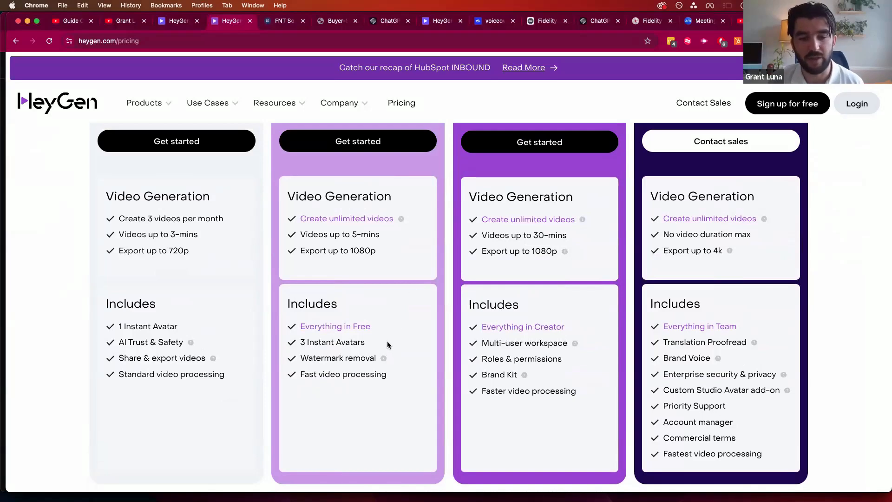
pyautogui.moveTo(379, 341); pyautogui.dragTo(303, 343)
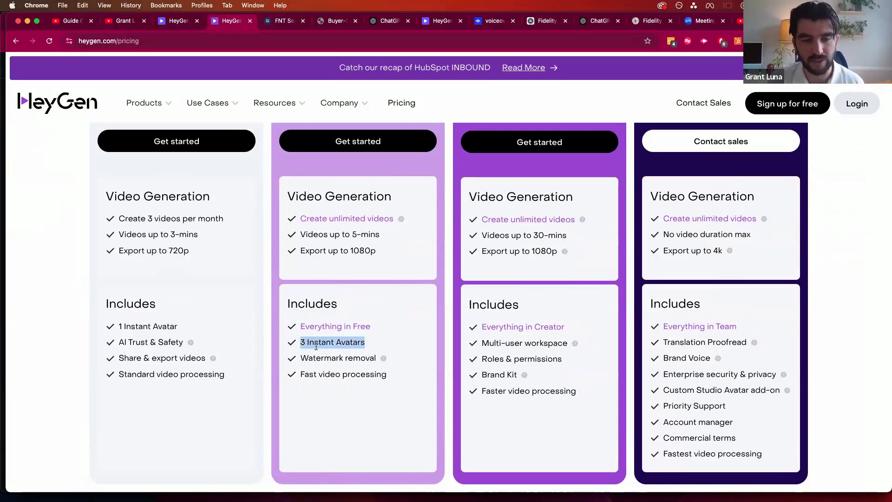
pyautogui.scroll(-1, 315, 341)
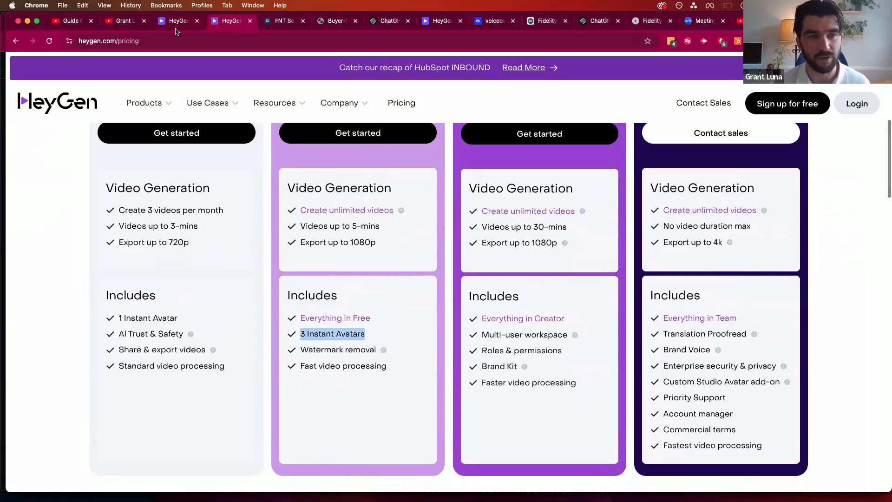
# Return to the HeyGen avatars page and look over the My Avatars section
pyautogui.hotkey('ctrl', 'shift', 'Tab')
pyautogui.scroll(-1, 288, 218)
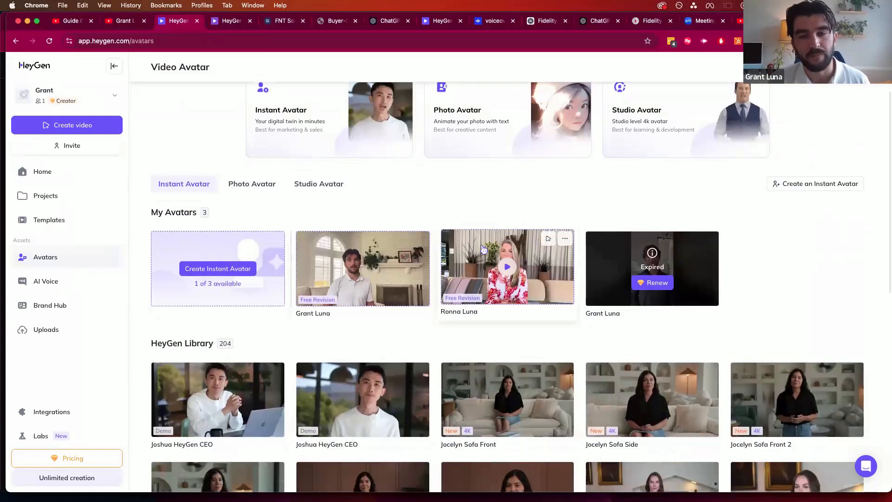
pyautogui.scroll(1, 484, 250)
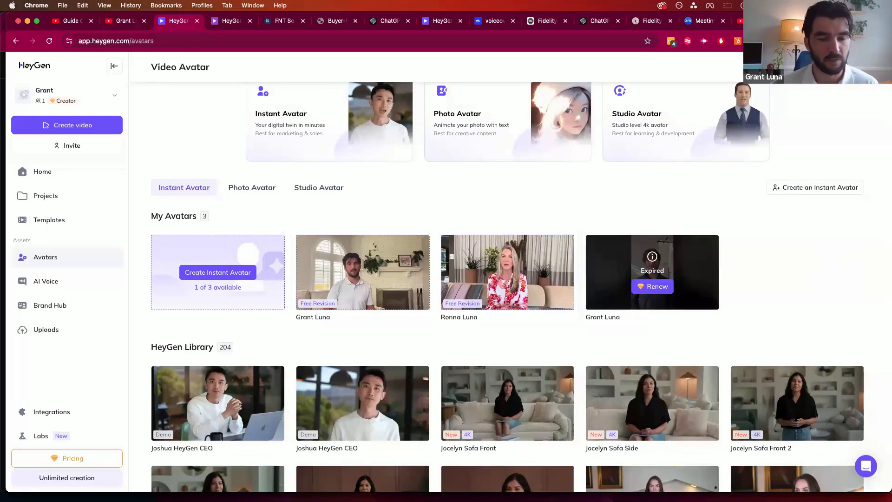
# Switch to Finder and open AI Avatar Sample.mov in QuickTime Player
pyautogui.moveTo(402, 488)
pyautogui.click(327, 486)
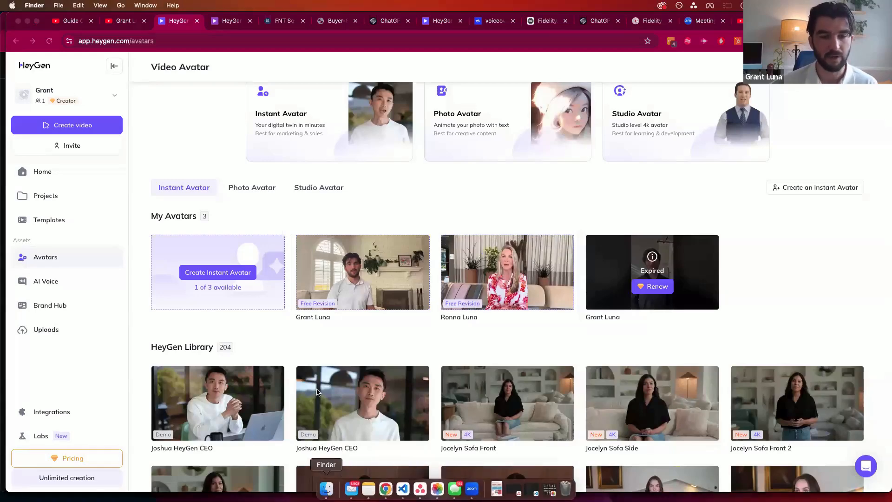
pyautogui.press('super+w')
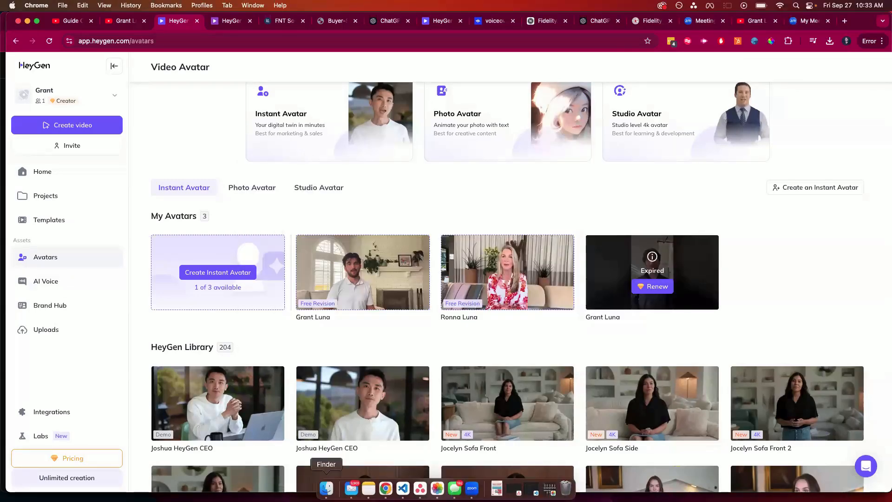
pyautogui.click(326, 487)
pyautogui.press('super+w')
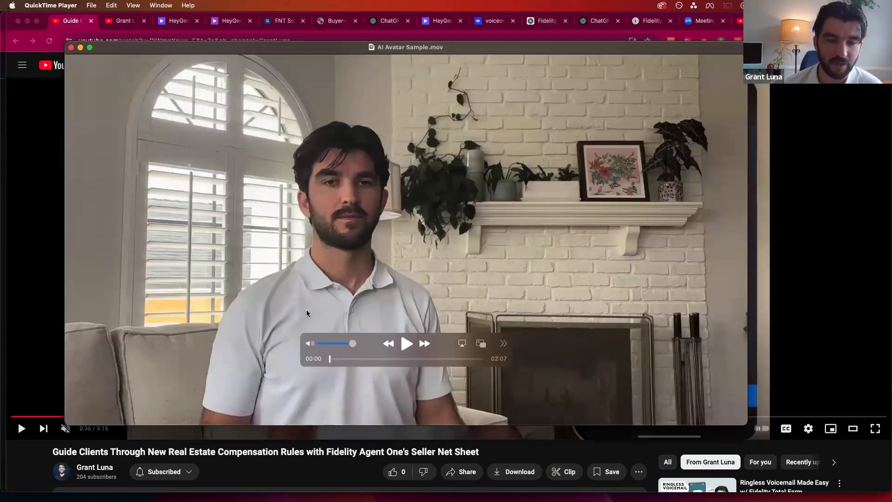
# Play the sample footage, mute its sound, skim forward to 01:33 and close the video
pyautogui.click(336, 359)
pyautogui.press('space')
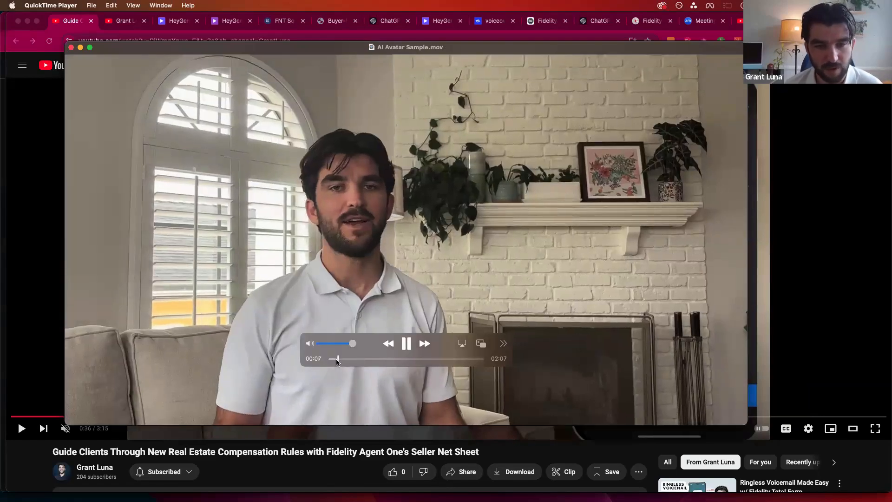
pyautogui.moveTo(350, 343); pyautogui.dragTo(339, 346)
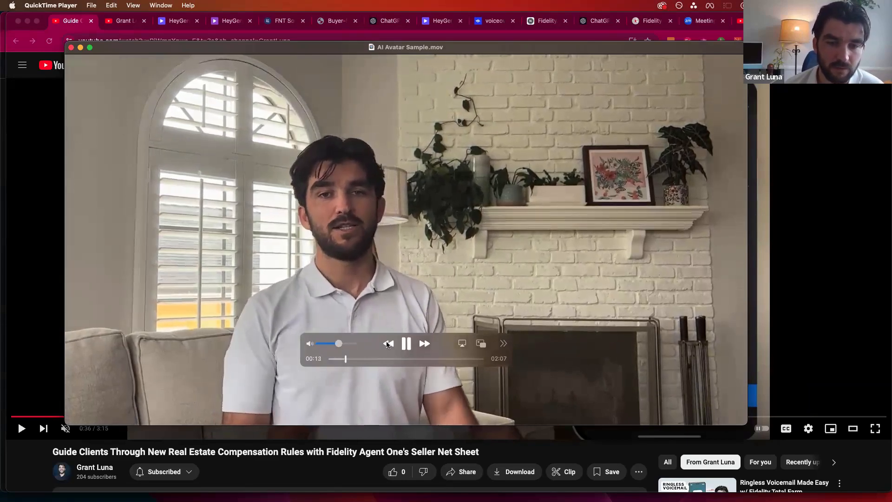
pyautogui.click(407, 344)
pyautogui.moveTo(346, 359); pyautogui.dragTo(441, 363)
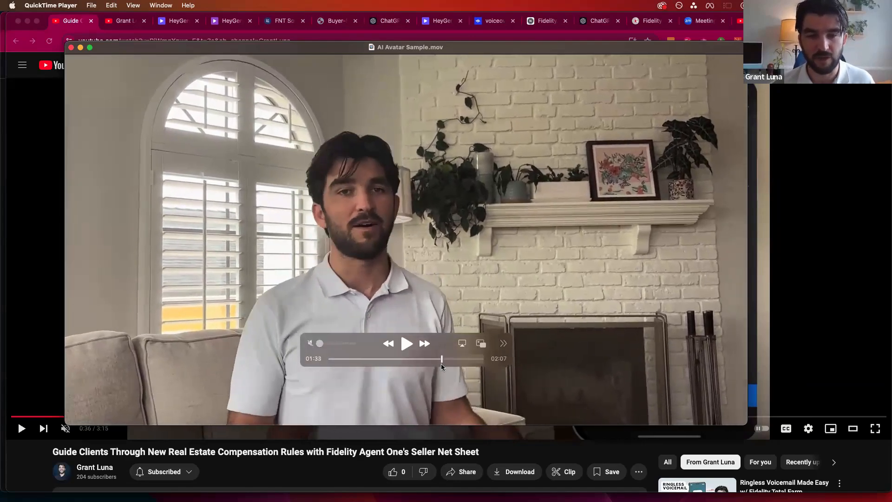
pyautogui.press('super+w')
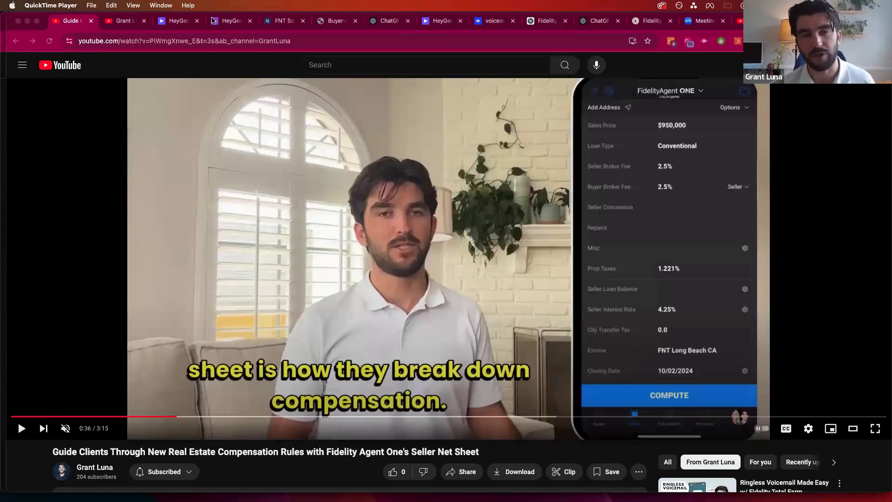
# Start creating a new instant avatar in HeyGen and choose the Motion avatar style
pyautogui.click(183, 24)
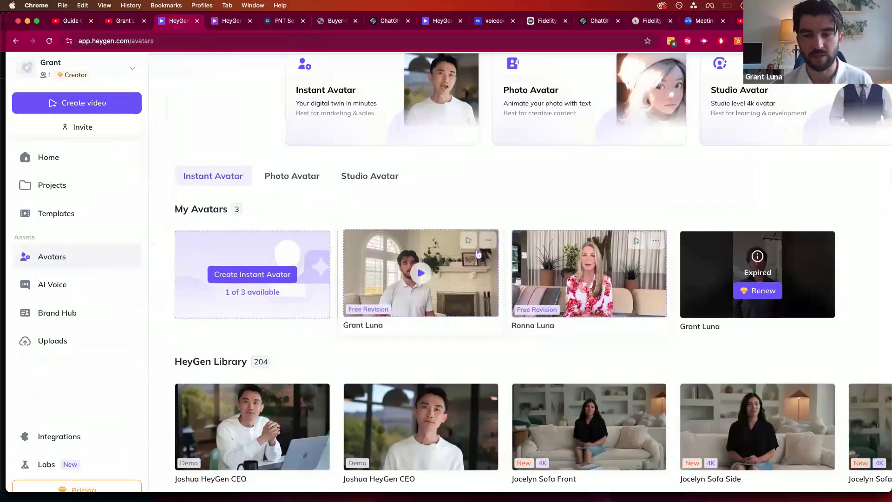
pyautogui.click(261, 275)
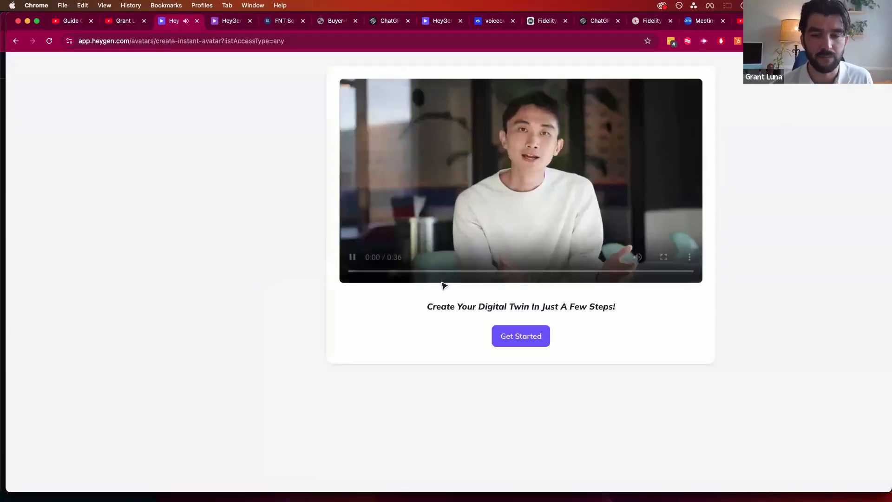
pyautogui.click(533, 340)
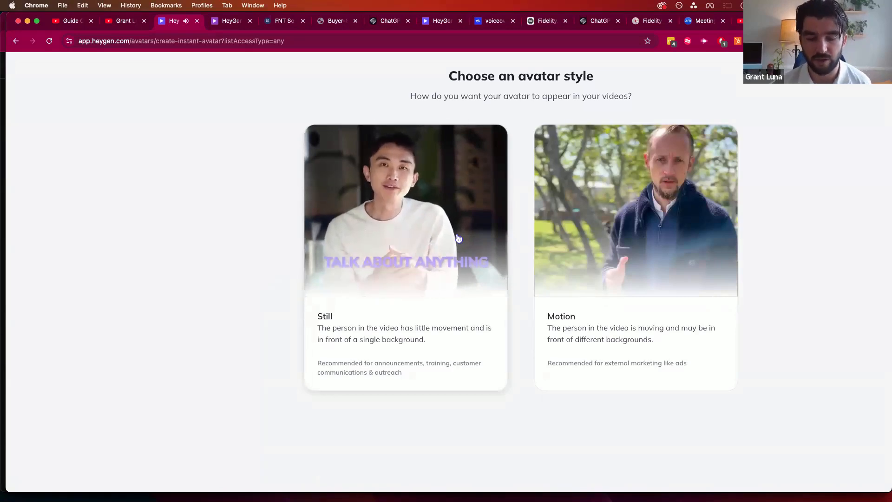
pyautogui.moveTo(644, 211)
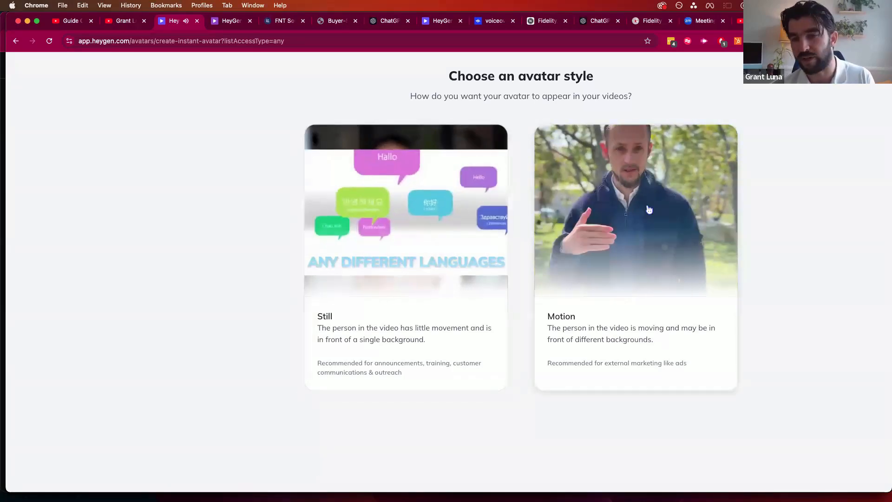
pyautogui.click(645, 211)
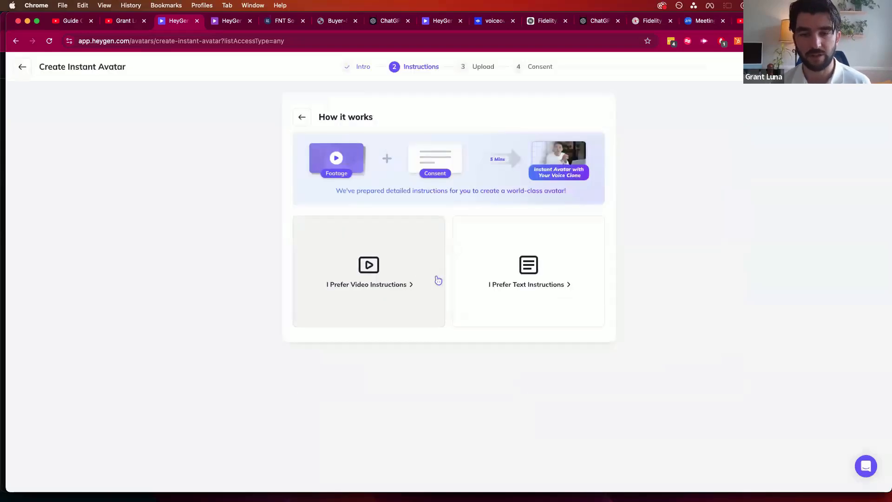
# Choose the text version of the instructions for recording avatar footage
pyautogui.click(546, 253)
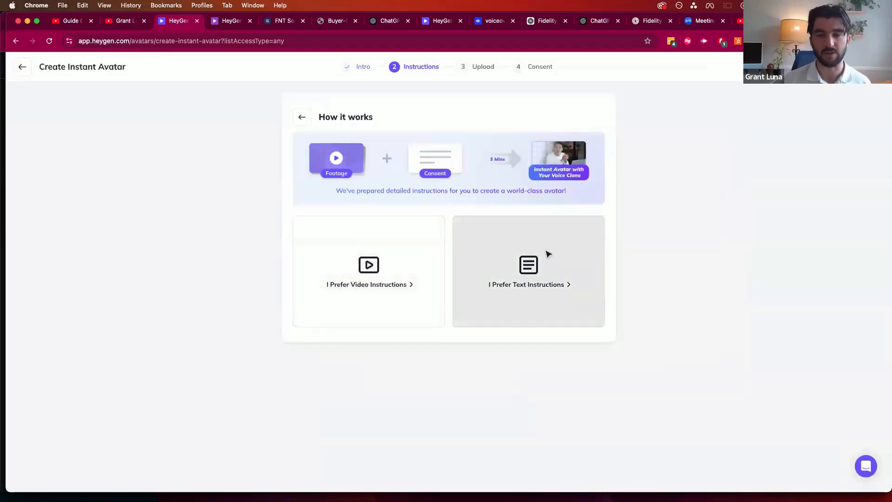
pyautogui.moveTo(385, 254); pyautogui.dragTo(278, 245)
pyautogui.click(281, 237)
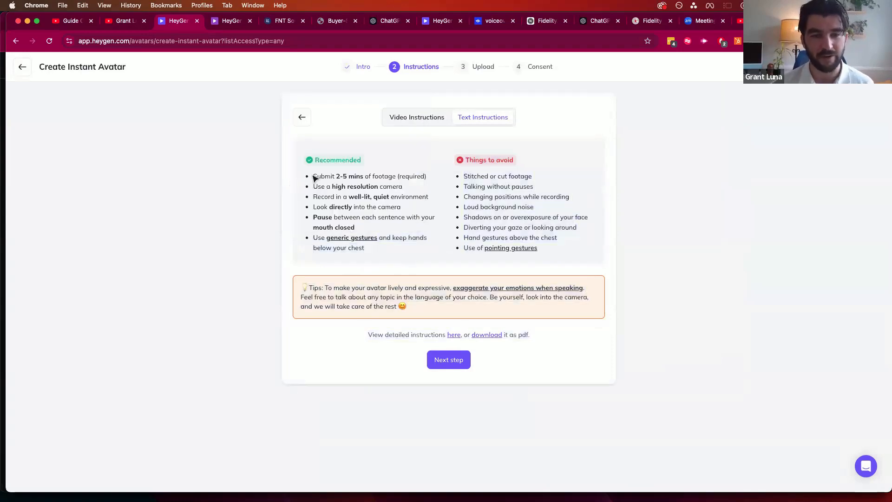
# Review the recommended recording guidelines, highlighting camera gaze, pauses between sentences and generic gestures below the chest
pyautogui.moveTo(313, 175); pyautogui.dragTo(374, 252)
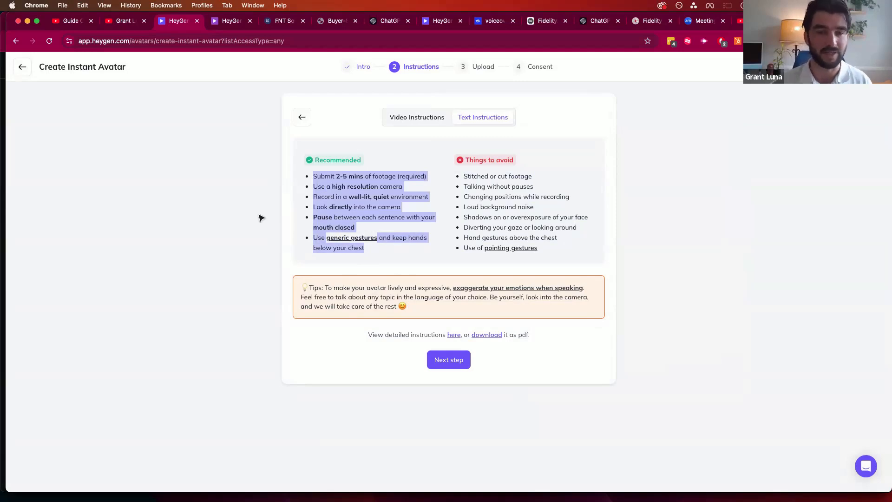
pyautogui.click(346, 222)
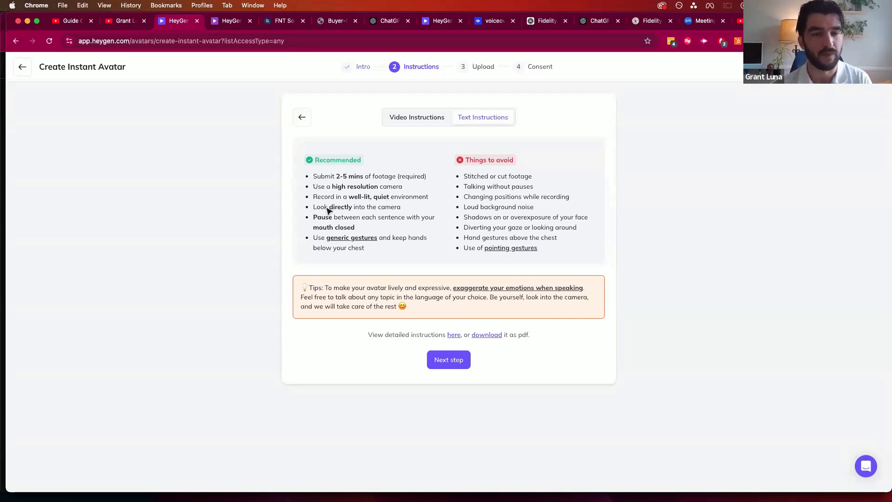
pyautogui.moveTo(313, 207)
pyautogui.mouseDown()
pyautogui.moveTo(402, 208)
pyautogui.moveTo(364, 227)
pyautogui.moveTo(313, 209)
pyautogui.mouseUp()
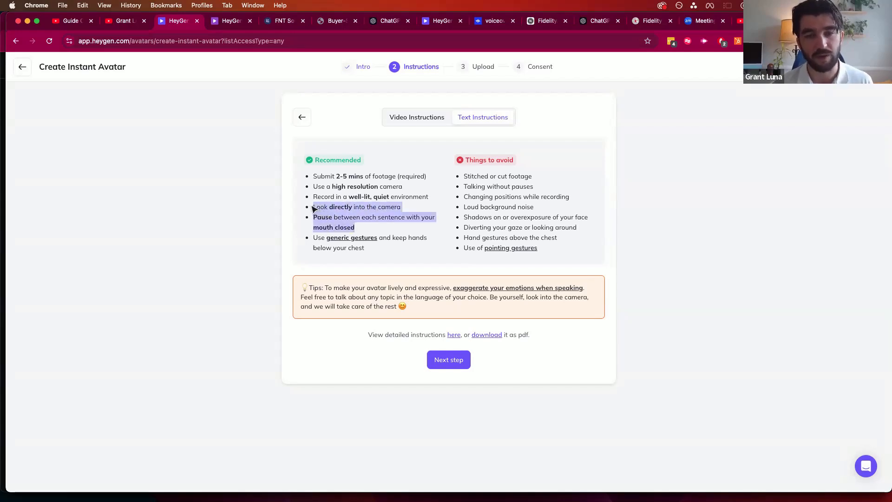
pyautogui.click(370, 226)
pyautogui.moveTo(365, 228); pyautogui.dragTo(313, 210)
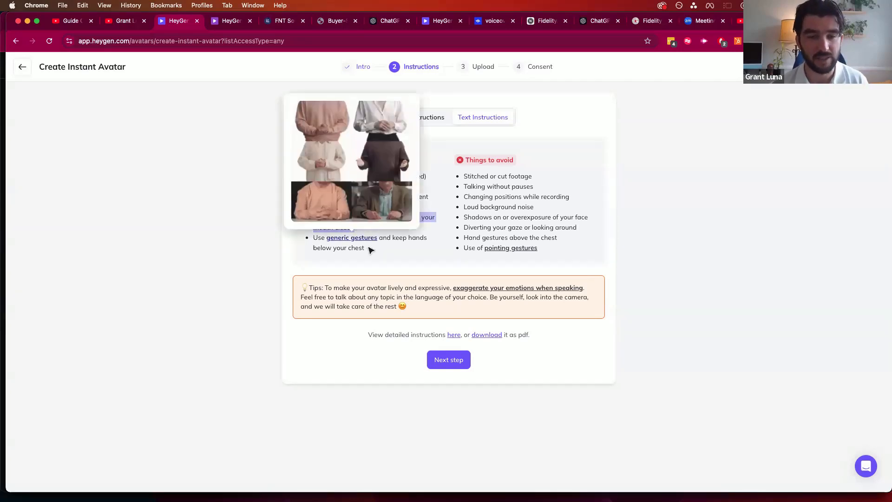
pyautogui.moveTo(376, 251); pyautogui.dragTo(315, 240)
pyautogui.moveTo(362, 242)
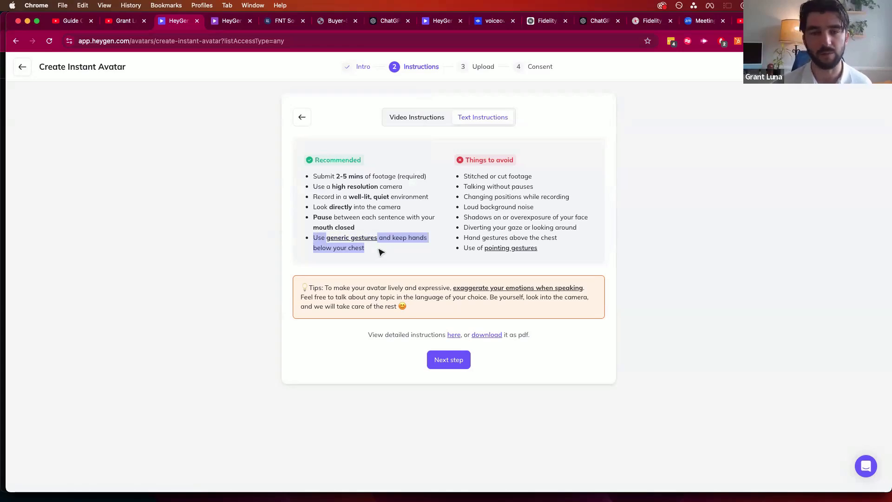
# Proceed to the footage stage and upload the local avatar sample video
pyautogui.click(455, 361)
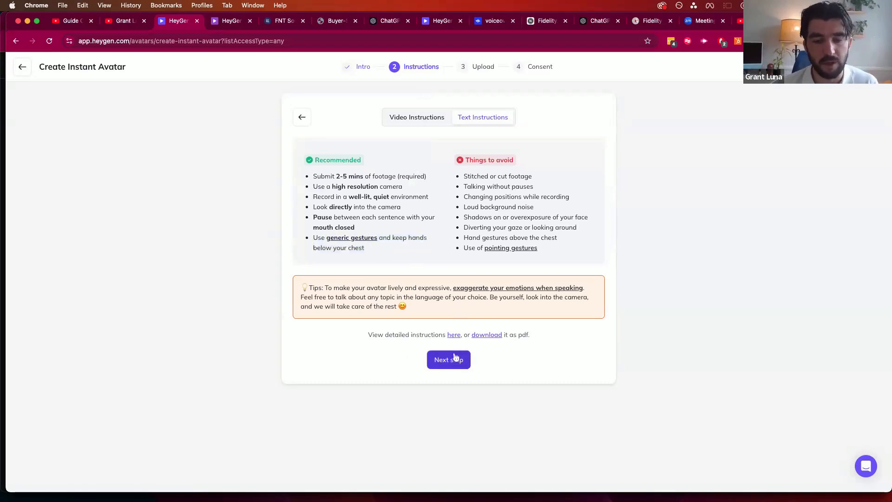
pyautogui.click(445, 363)
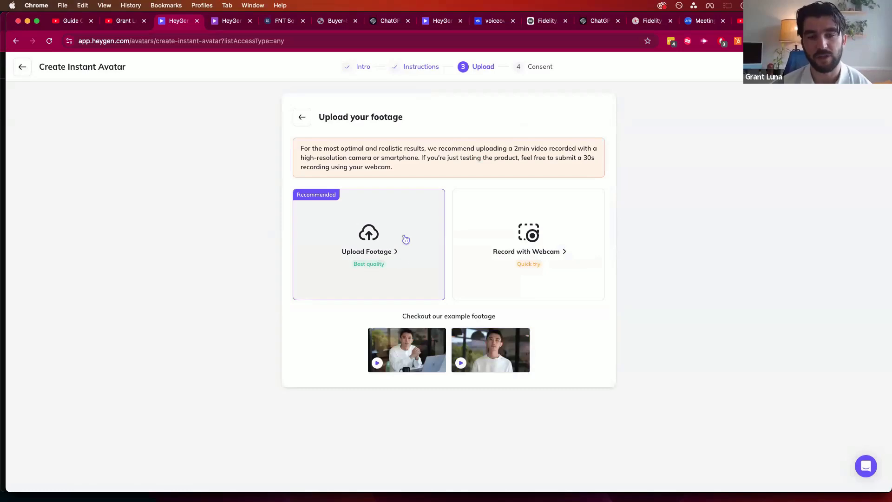
pyautogui.click(372, 251)
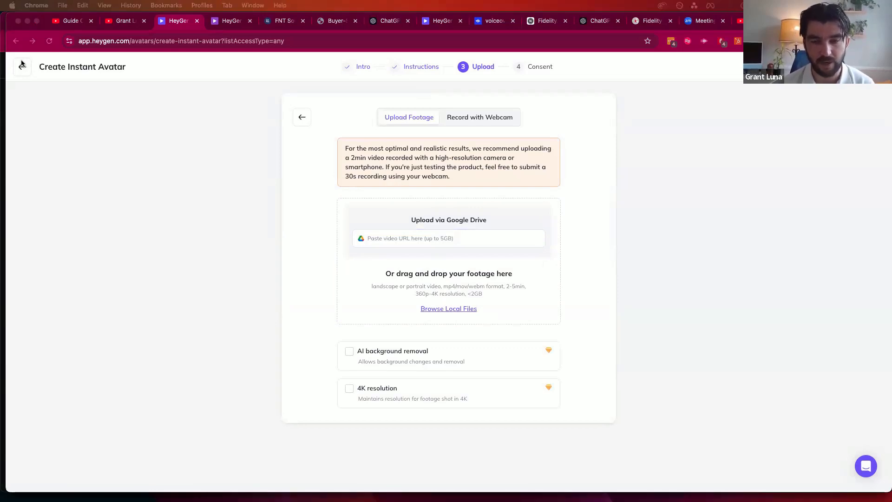
pyautogui.moveTo(22, 64); pyautogui.dragTo(432, 256)
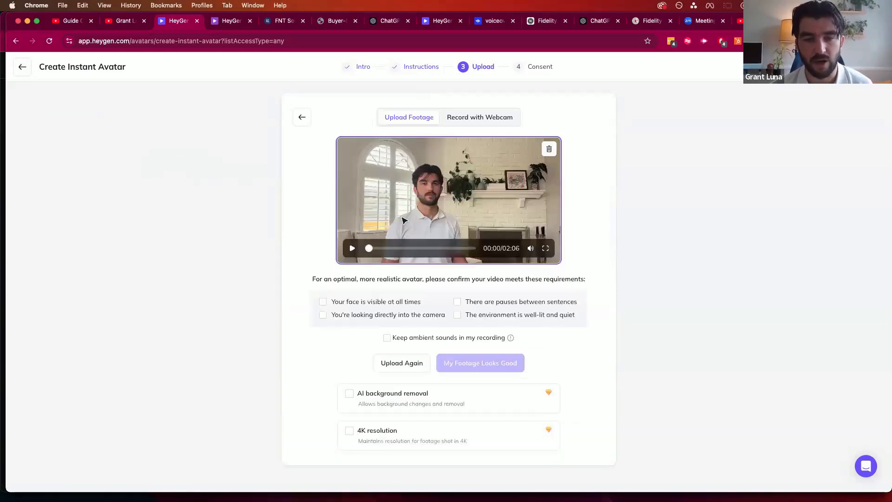
# Confirm that the uploaded footage meets all four requirements, covering face visibility, camera gaze, pauses and lighting, and accept the footage
pyautogui.click(323, 302)
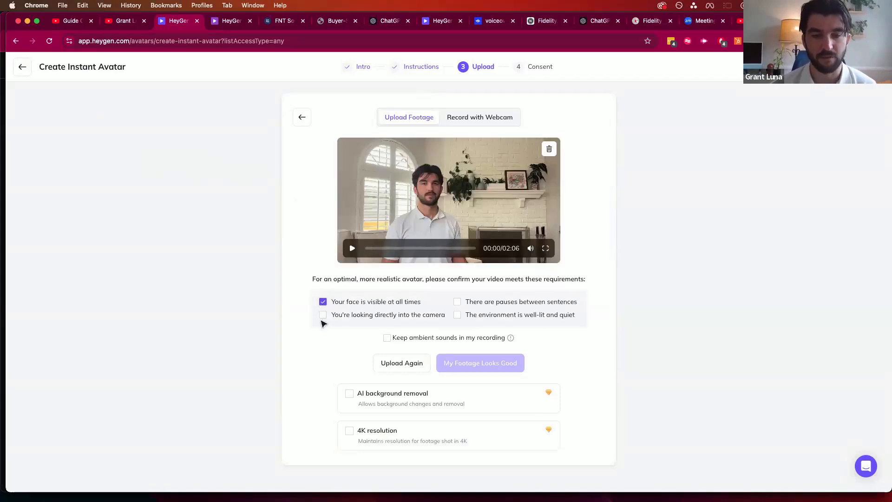
pyautogui.click(322, 315)
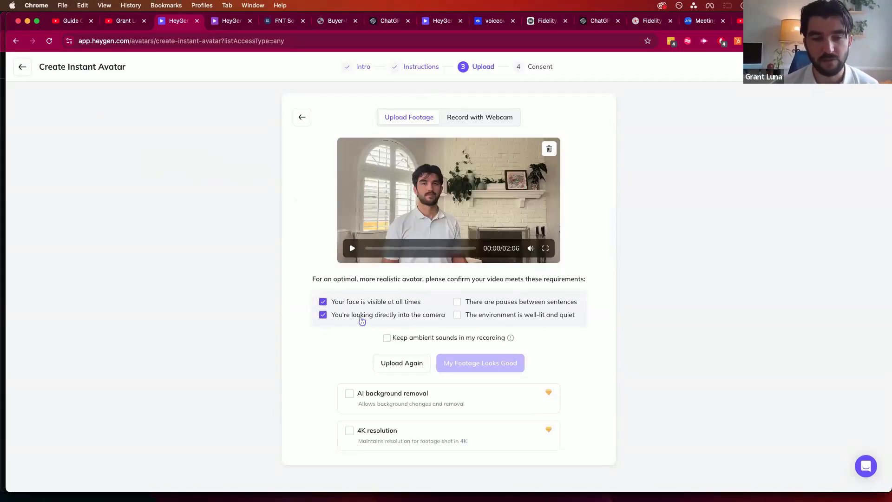
pyautogui.click(458, 303)
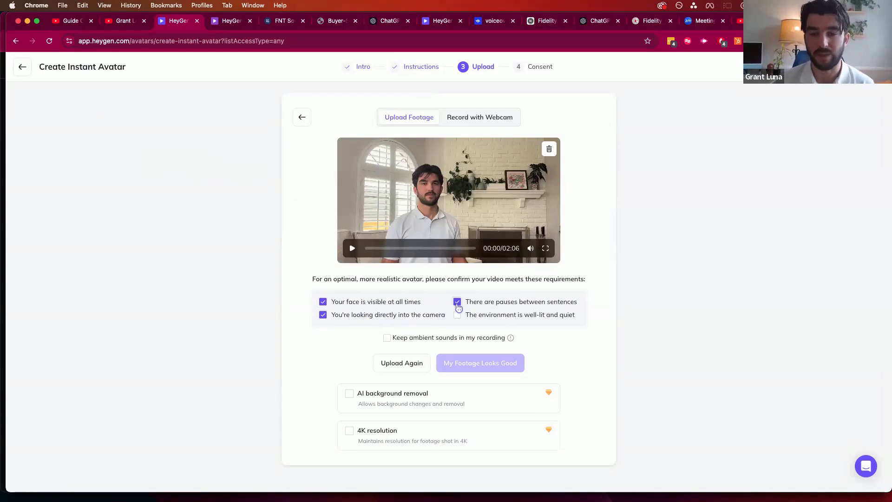
pyautogui.click(457, 315)
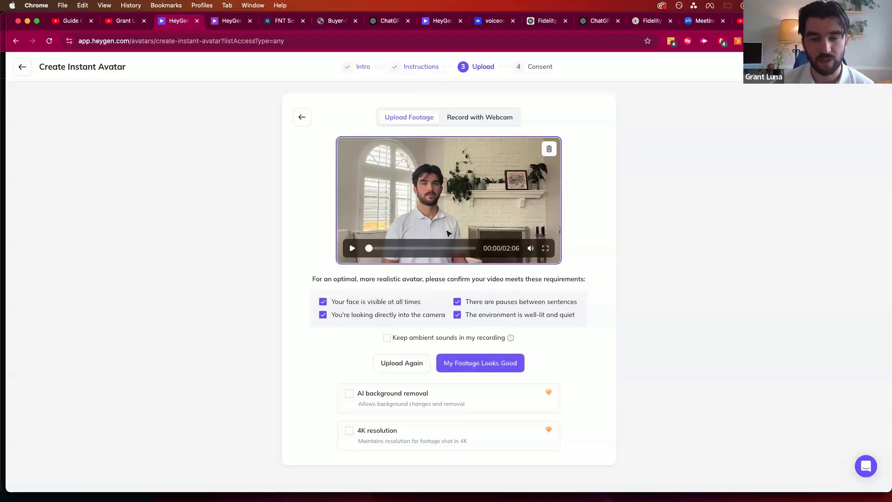
pyautogui.click(470, 368)
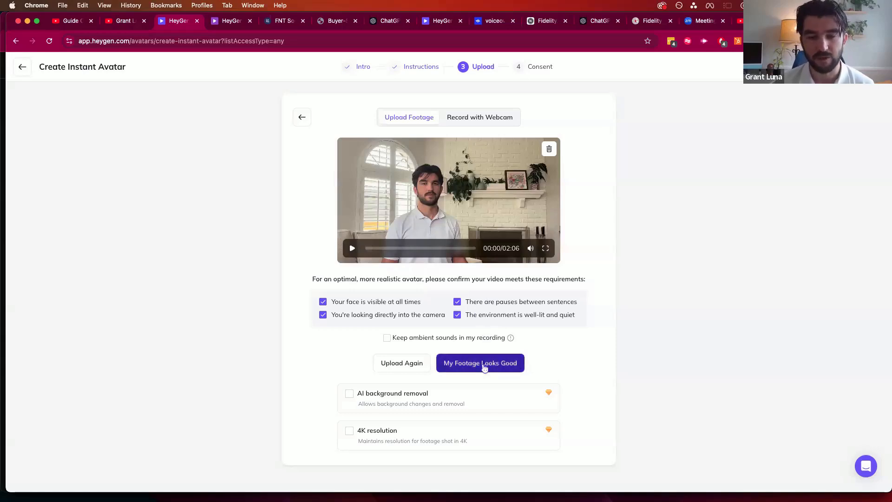
# Reuse the previous consent recording dated 2024-03-13 and skim its video against the English consent script
pyautogui.hscroll(2, 466, 297)
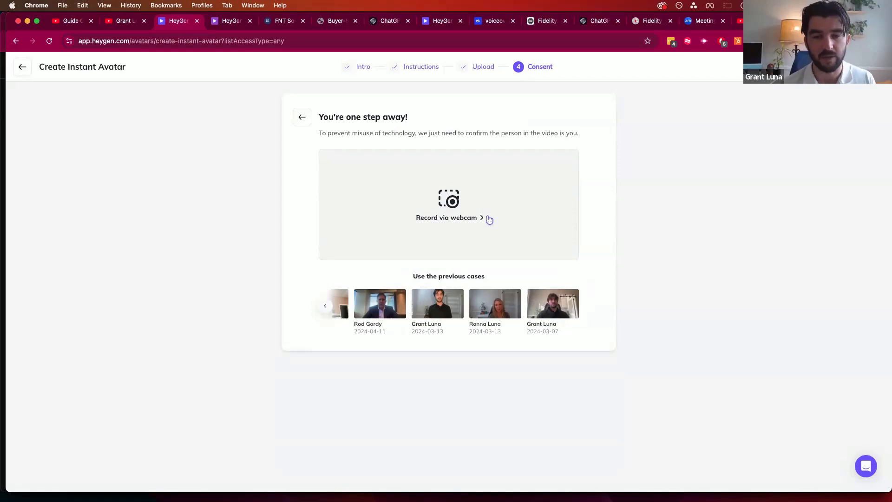
pyautogui.click(432, 303)
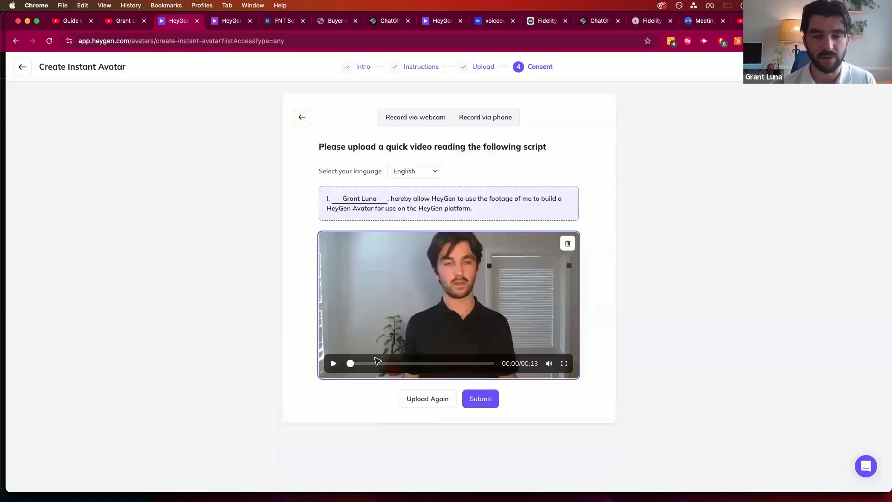
pyautogui.moveTo(374, 363); pyautogui.dragTo(381, 364)
pyautogui.click(482, 399)
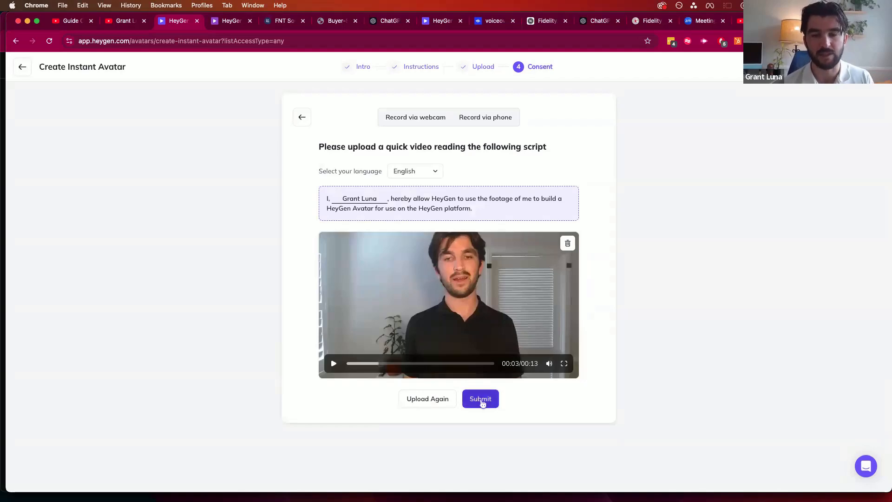
# Leave the instant avatar setup without submitting the consent and discard the unsaved changes
pyautogui.click(302, 117)
pyautogui.click(22, 67)
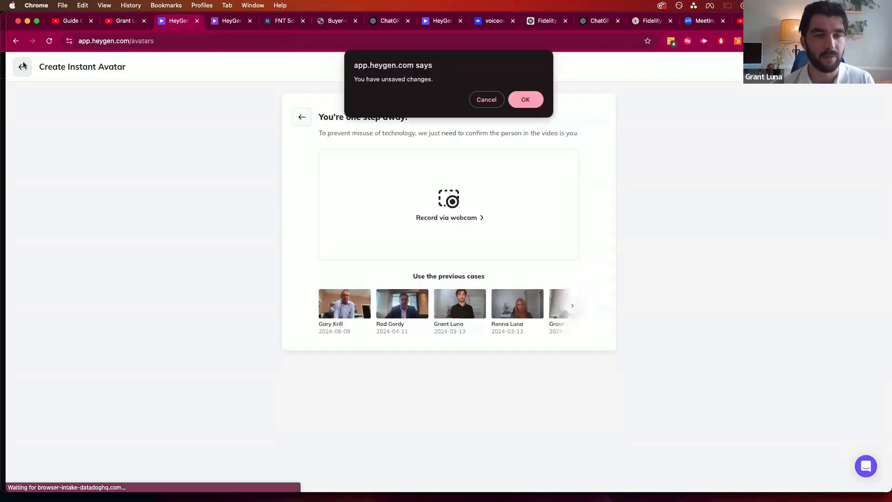
pyautogui.click(519, 100)
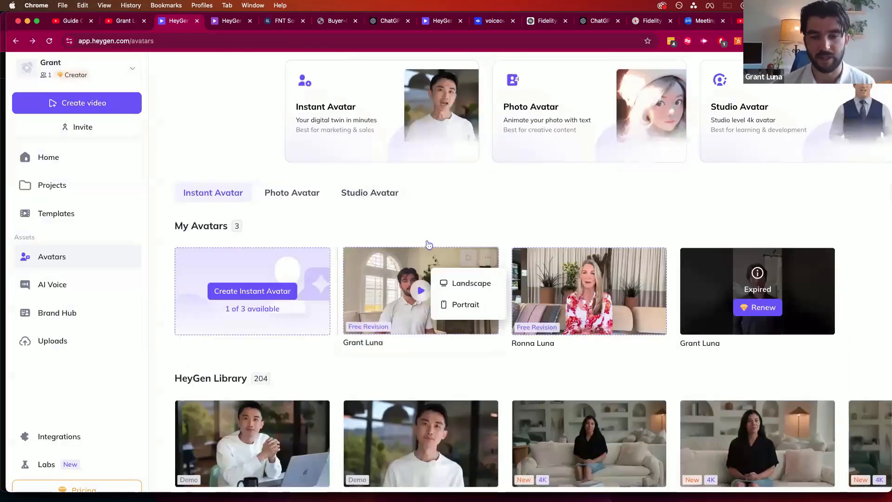
# Preview the existing custom avatar in the white polo shirt from My Avatars and close the preview
pyautogui.click(485, 290)
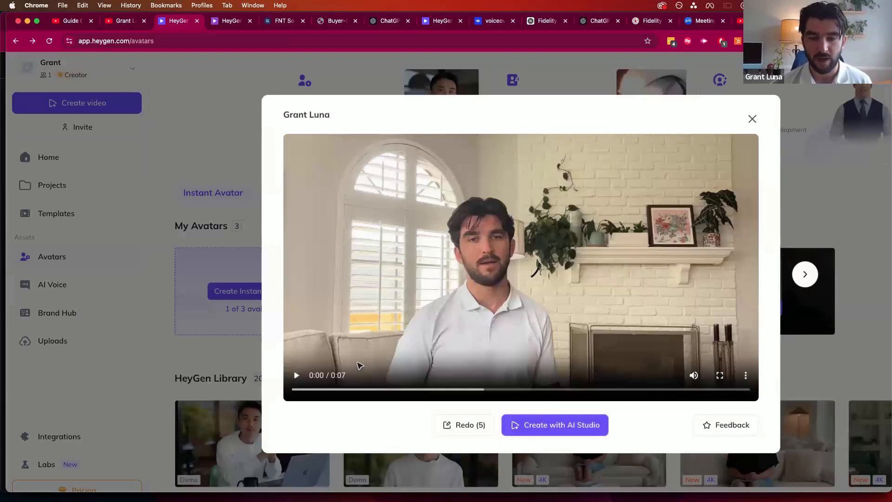
pyautogui.click(752, 120)
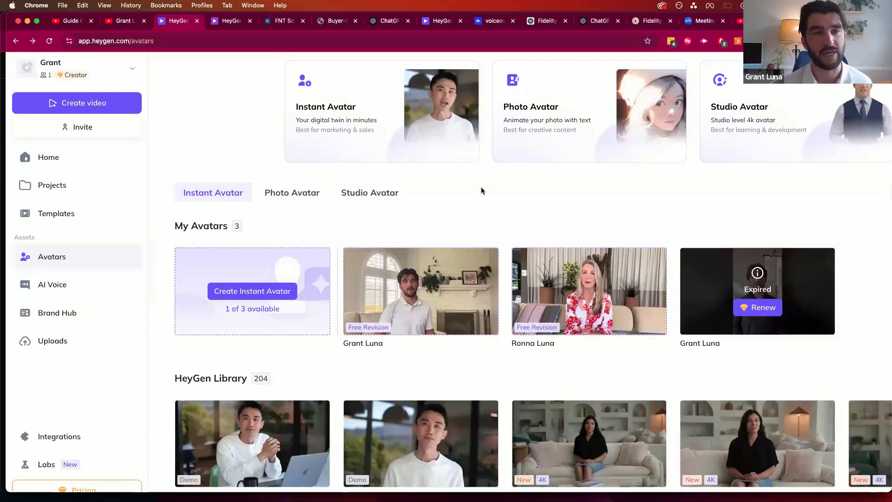
# Review the HeyGen pricing plans, examining the video limits and the instant avatar allowance of the Creator plan
pyautogui.click(236, 25)
pyautogui.scroll(5, 361, 151)
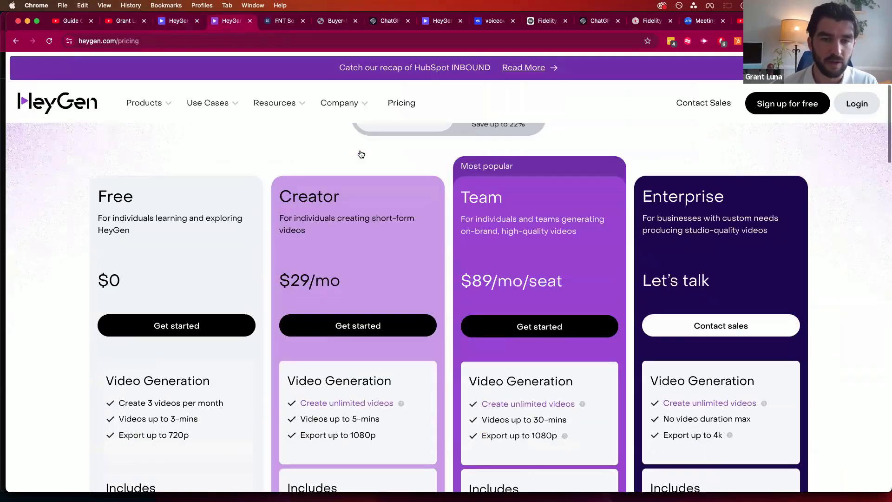
pyautogui.scroll(-4, 302, 325)
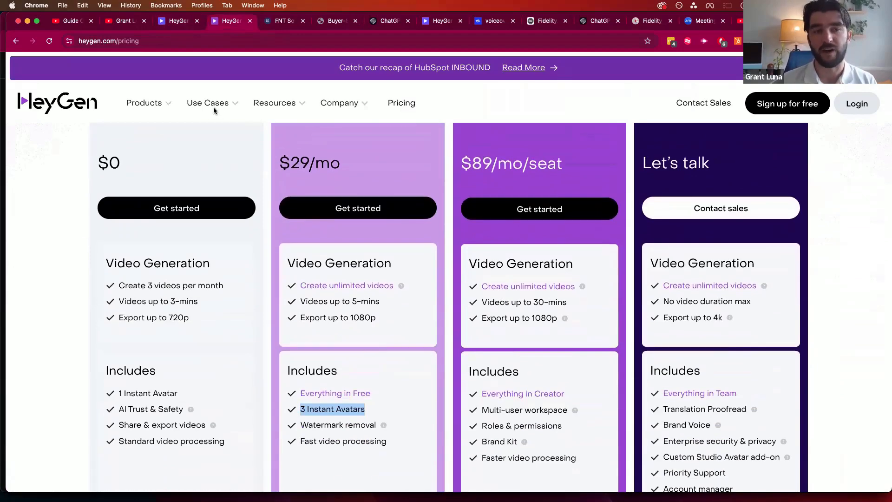
# Start a landscape AI Studio video with the custom avatar in the white polo shirt and open its placeholder script
pyautogui.click(178, 20)
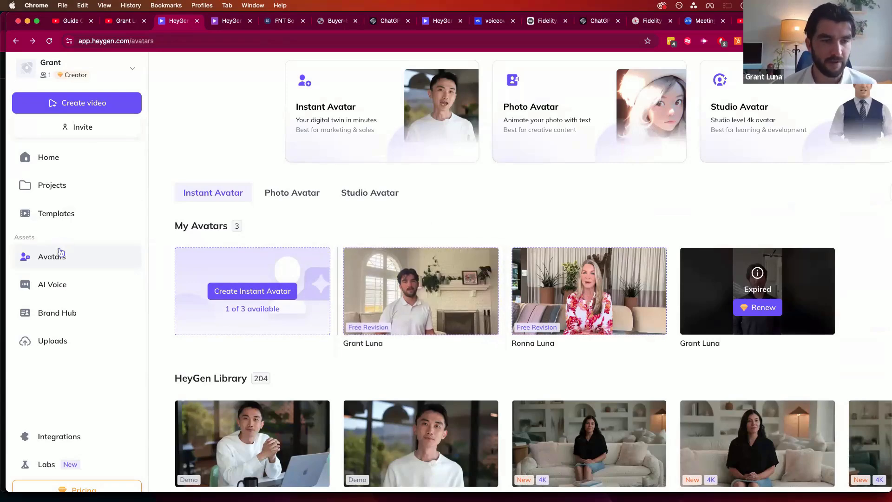
pyautogui.scroll(5, 60, 253)
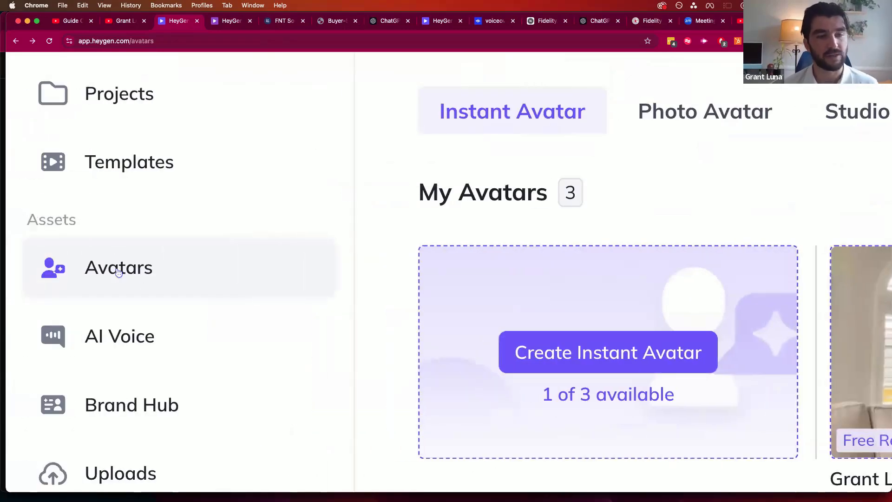
pyautogui.click(106, 281)
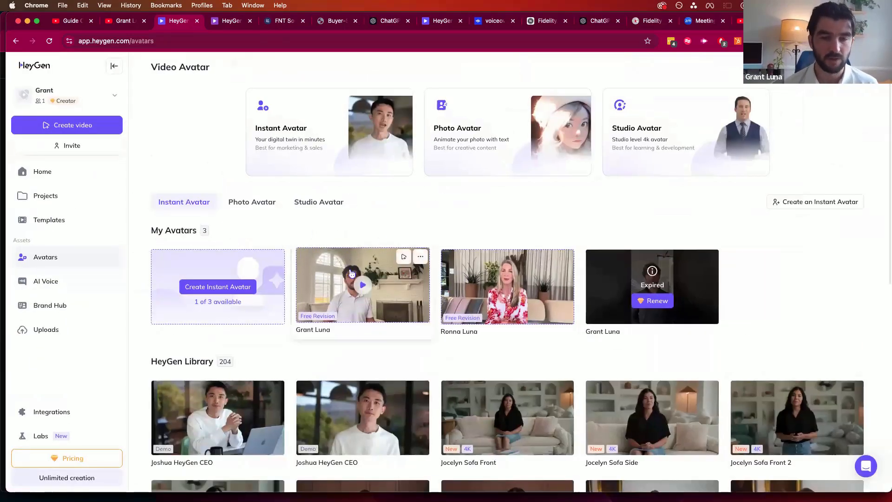
pyautogui.click(350, 269)
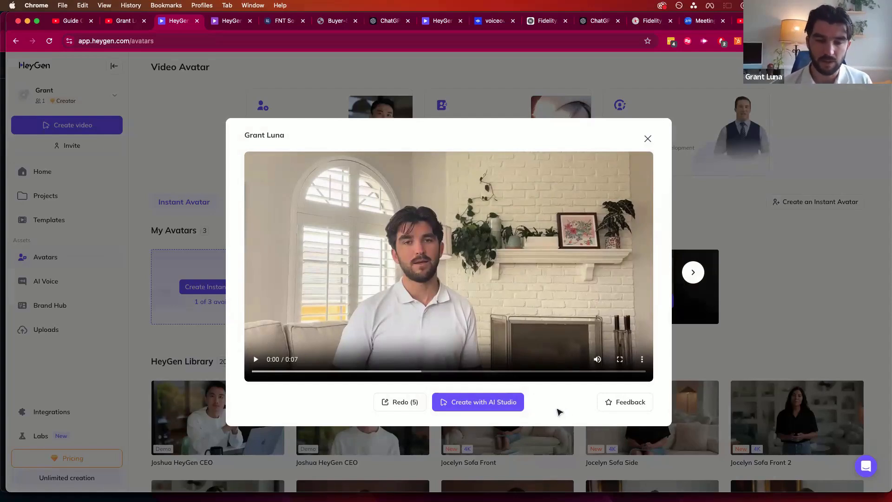
pyautogui.click(479, 403)
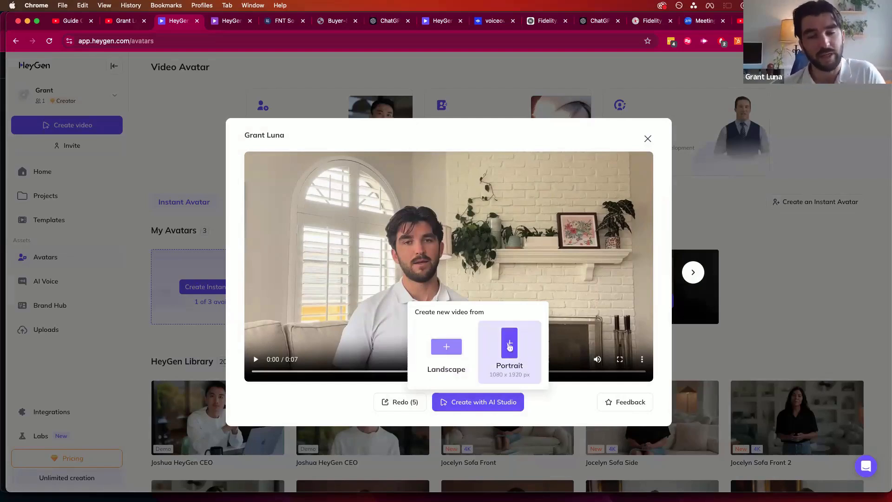
pyautogui.click(448, 351)
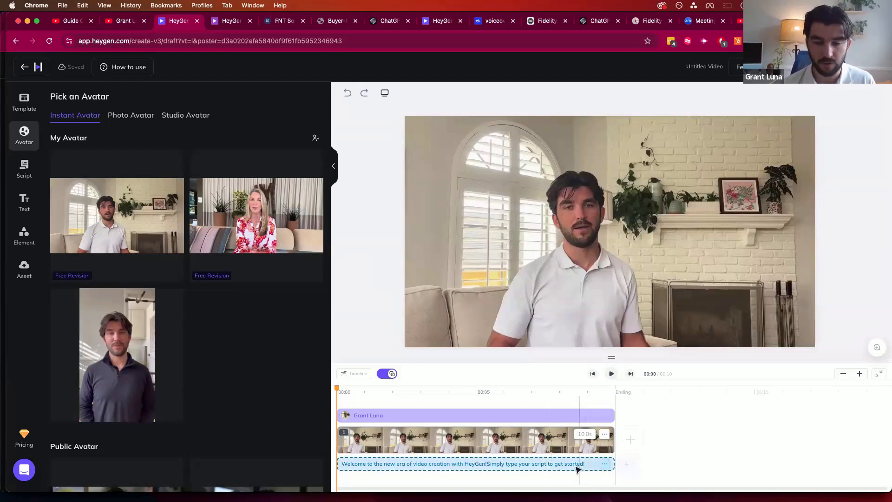
pyautogui.click(558, 465)
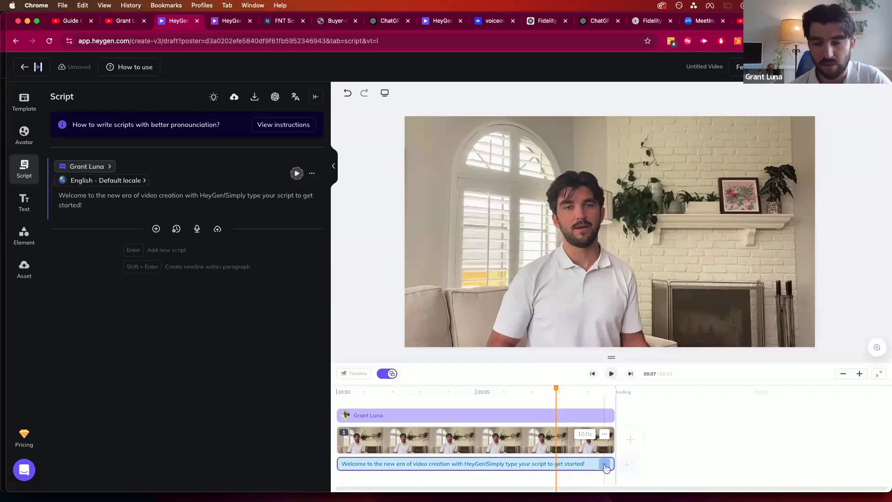
# Look through the Buyer & Seller Guides offered on the Fidelity National Title team page, including the English version
pyautogui.click(282, 21)
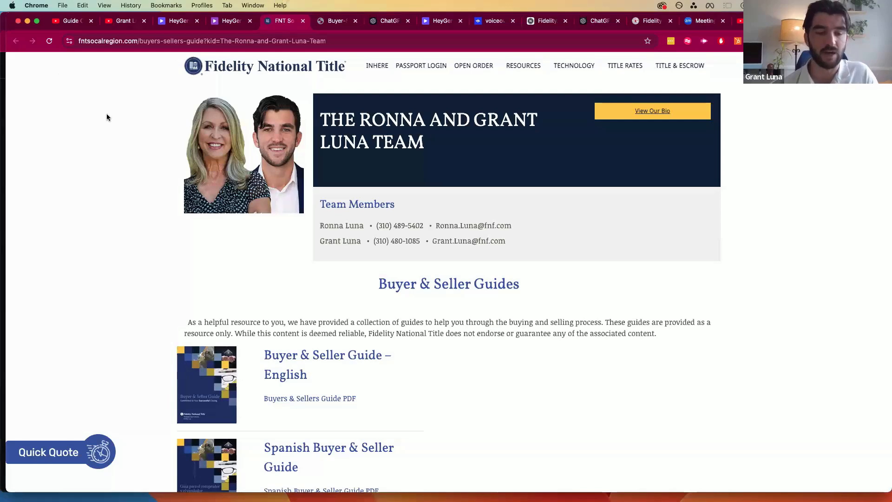
pyautogui.scroll(-2, 107, 117)
pyautogui.scroll(2, 293, 74)
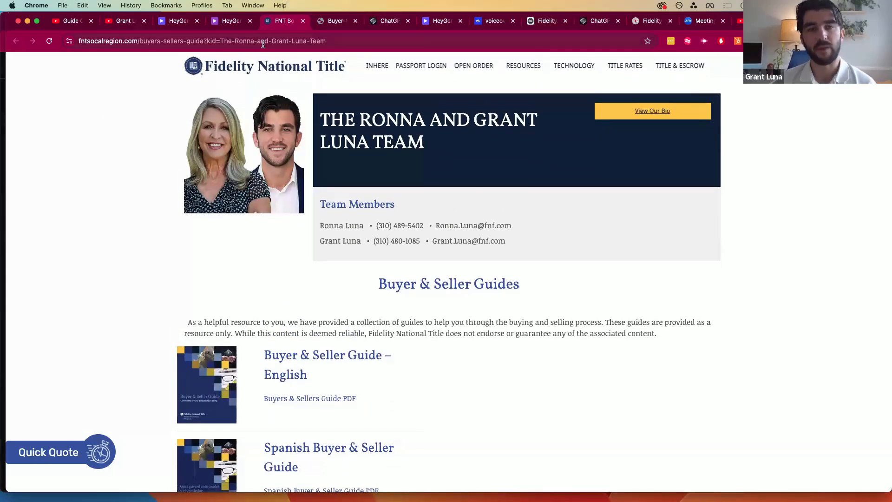
pyautogui.scroll(-4, 350, 249)
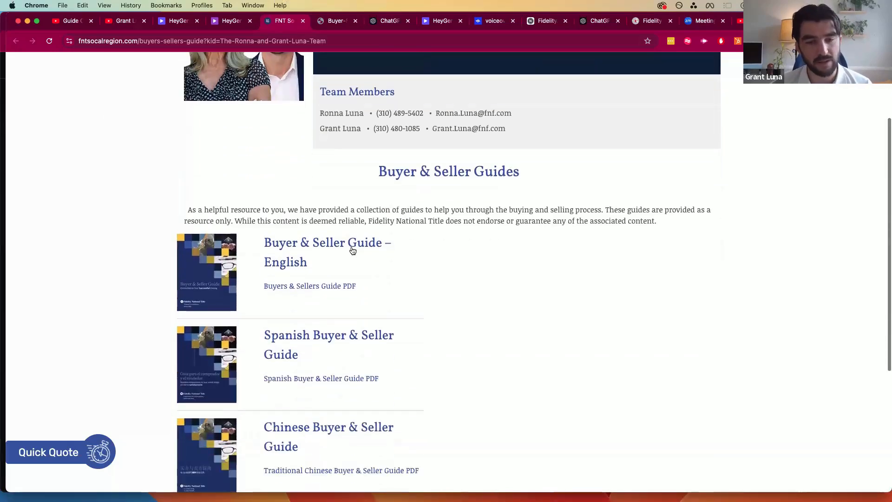
pyautogui.scroll(-1, 352, 251)
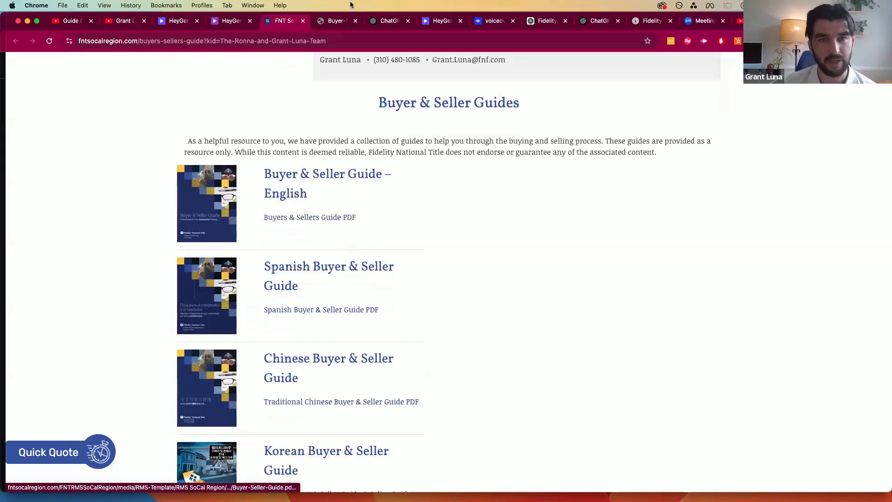
# Browse Buyer-Seller-Guide.pdf for video script topics, examining the pages on escrow, signing appointments, closing costs, loans and private mortgage insurance
pyautogui.click(333, 23)
pyautogui.scroll(-5, 357, 242)
pyautogui.scroll(10, 357, 244)
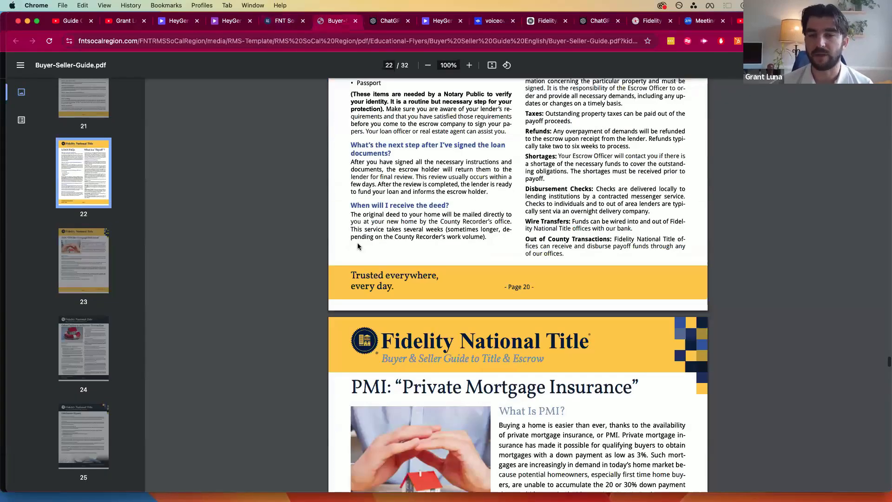
pyautogui.scroll(20, 358, 247)
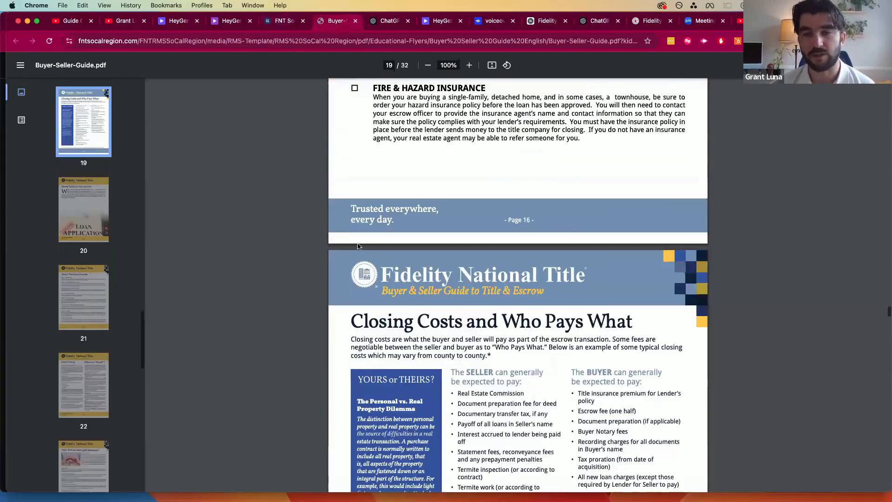
pyautogui.scroll(2, 358, 246)
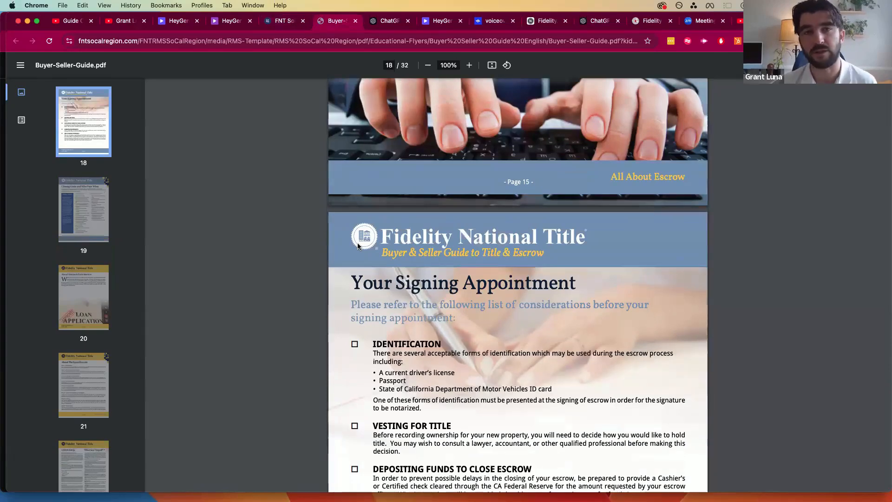
pyautogui.scroll(4, 357, 245)
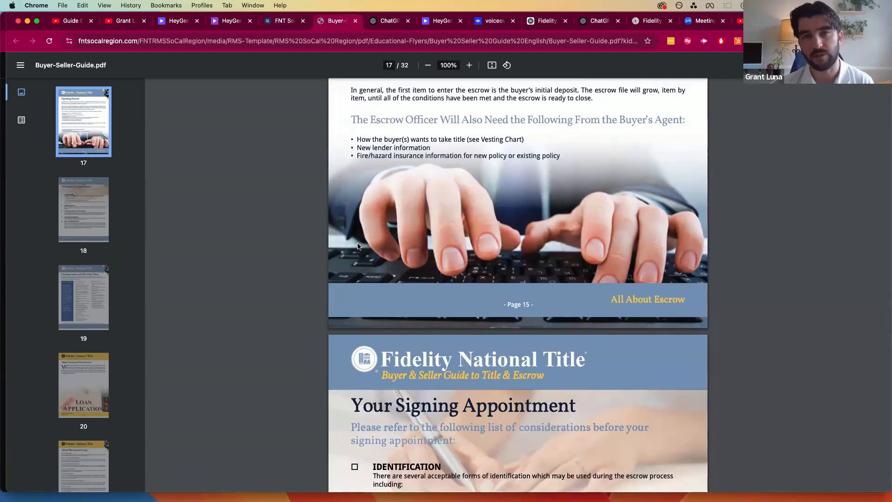
pyautogui.scroll(10, 358, 246)
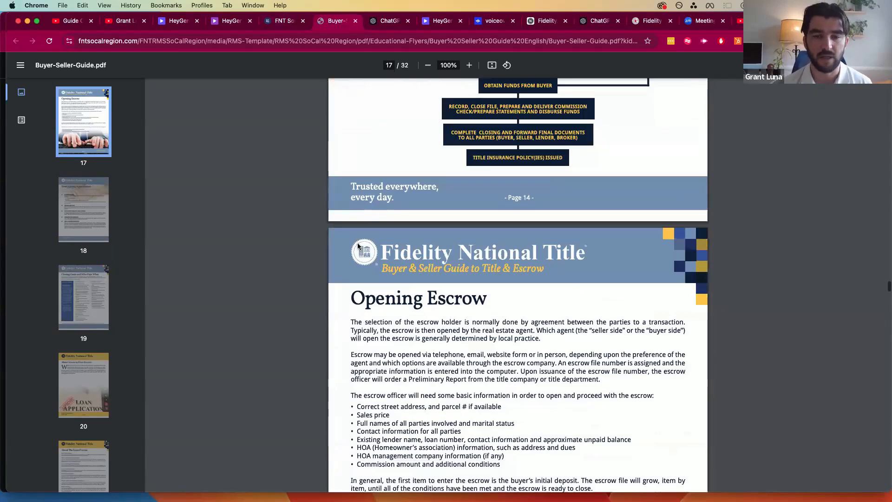
pyautogui.scroll(-20, 357, 246)
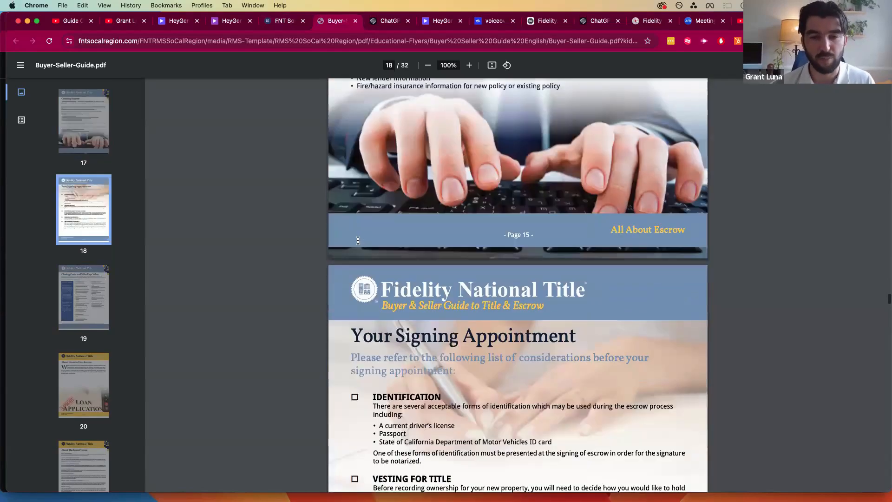
pyautogui.scroll(2, 358, 240)
pyautogui.scroll(-18, 358, 240)
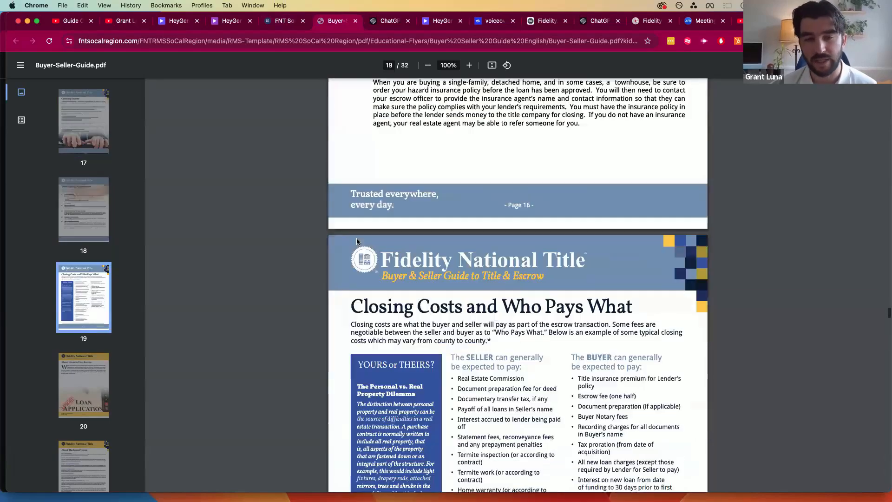
pyautogui.scroll(-20, 357, 241)
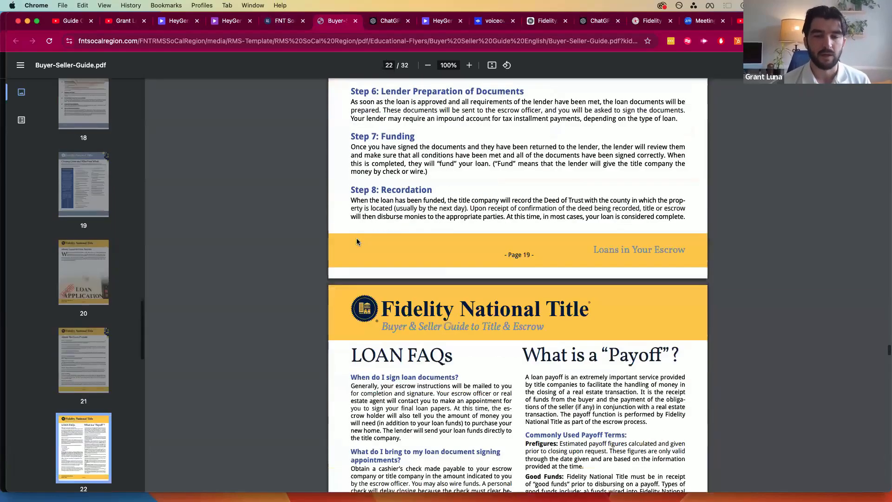
pyautogui.scroll(-20, 357, 240)
pyautogui.scroll(18, 357, 241)
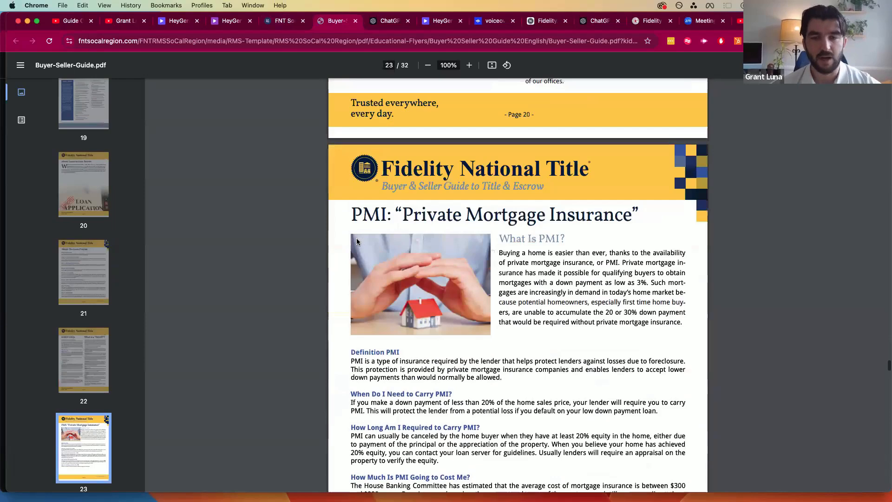
pyautogui.scroll(-4, 357, 241)
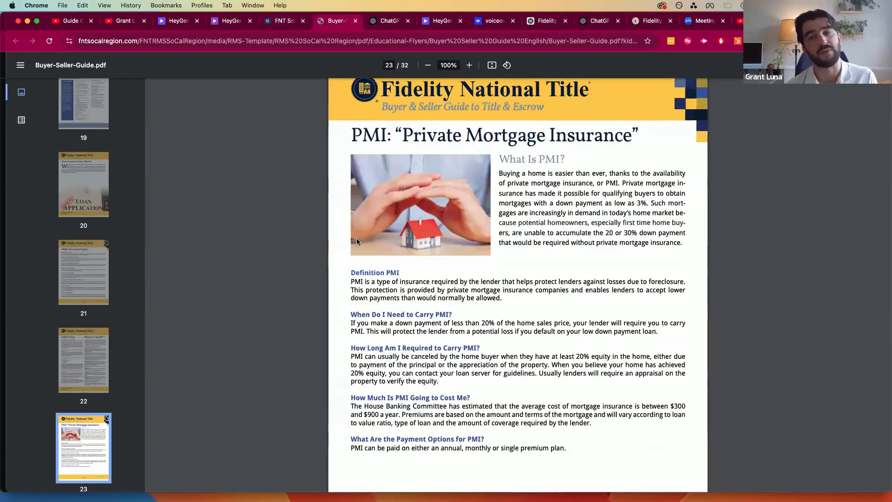
# Switch to the ChatGPT conversation about PMI and look over its prompt from the beginning
pyautogui.click(390, 23)
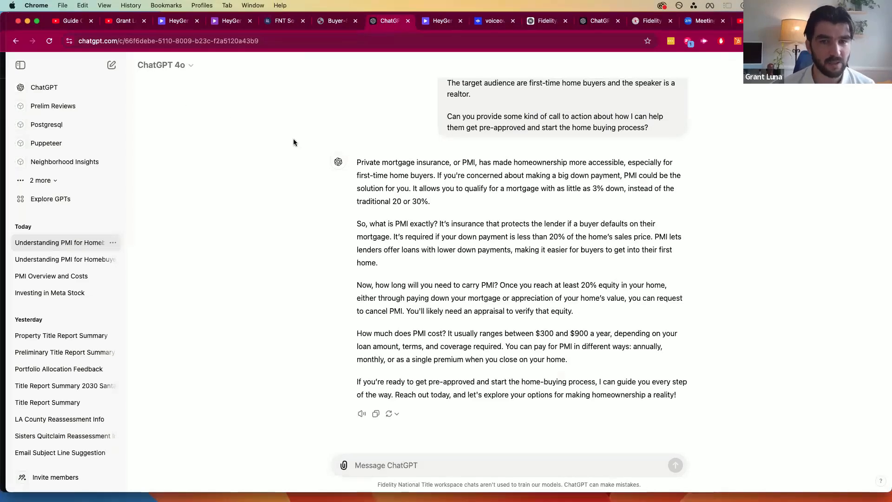
pyautogui.scroll(8, 244, 86)
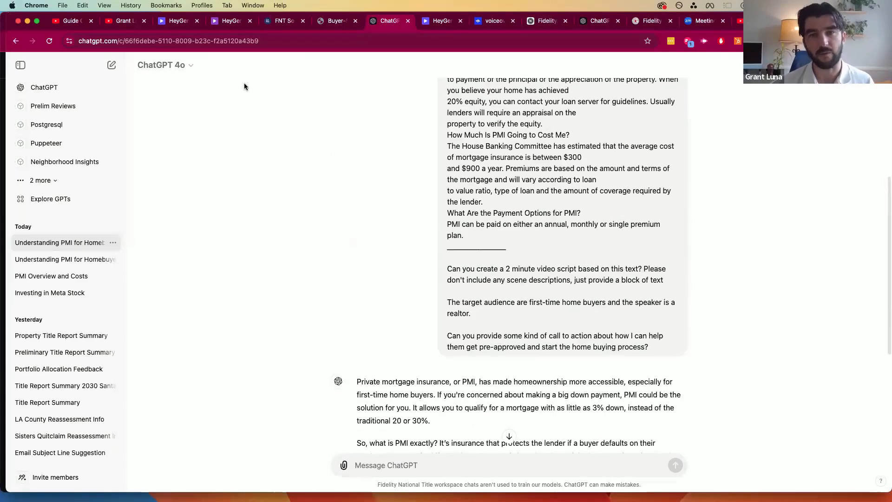
pyautogui.scroll(3, 245, 87)
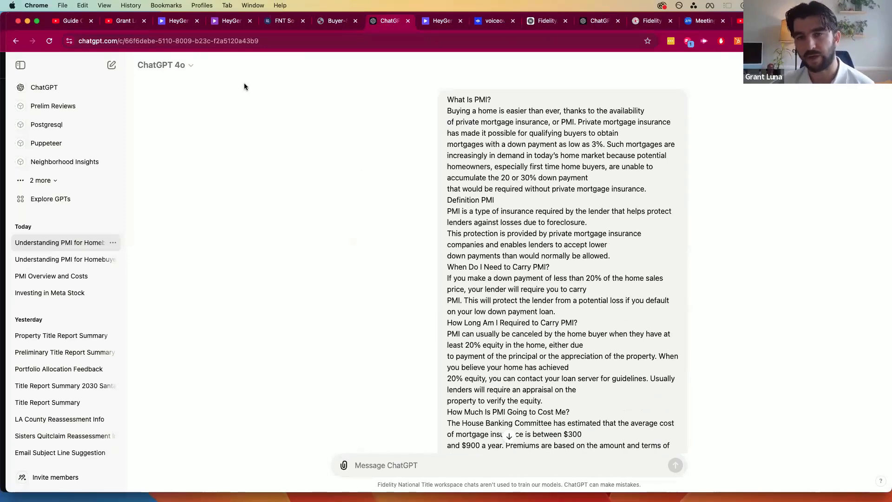
pyautogui.scroll(-1, 523, 142)
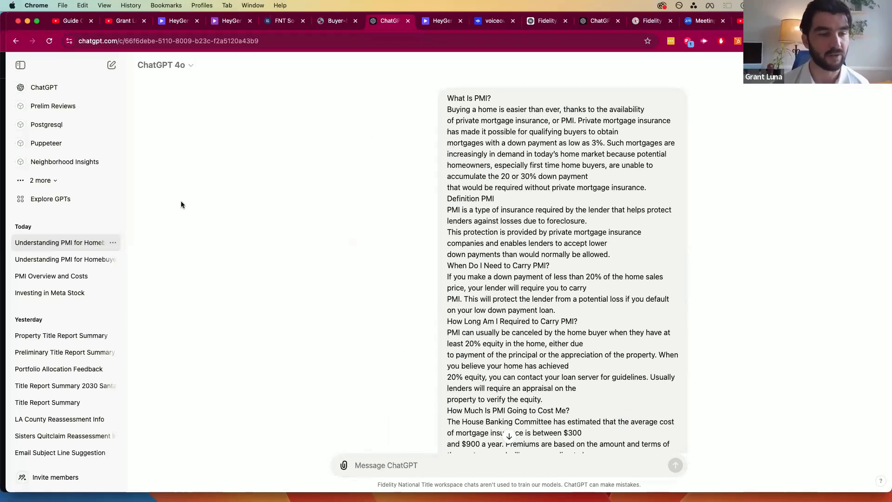
# Return to Buyer-Seller-Guide.pdf and select all the private mortgage insurance text on page 23 as script source material
pyautogui.click(325, 21)
pyautogui.scroll(1, 319, 118)
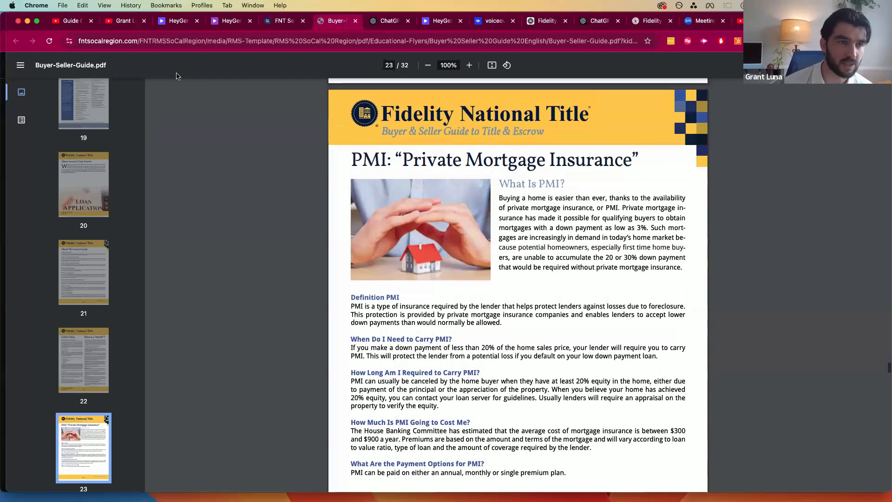
pyautogui.moveTo(108, 69); pyautogui.dragTo(36, 67)
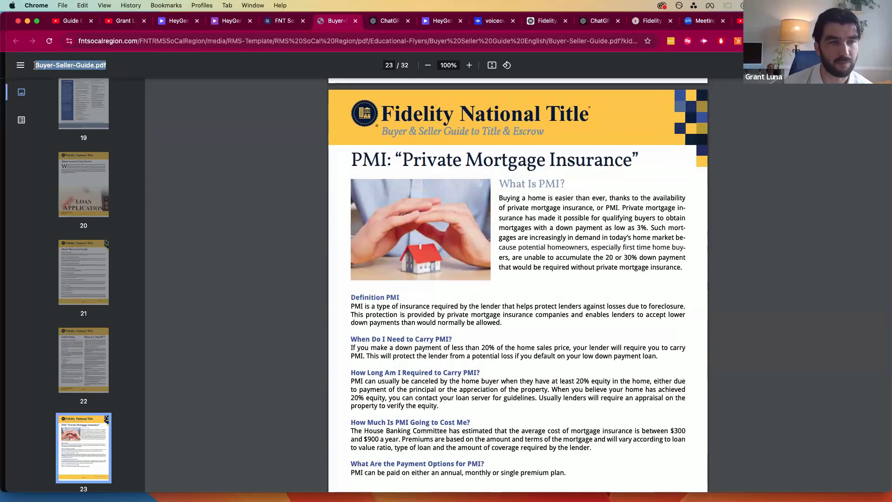
pyautogui.scroll(-1, 404, 131)
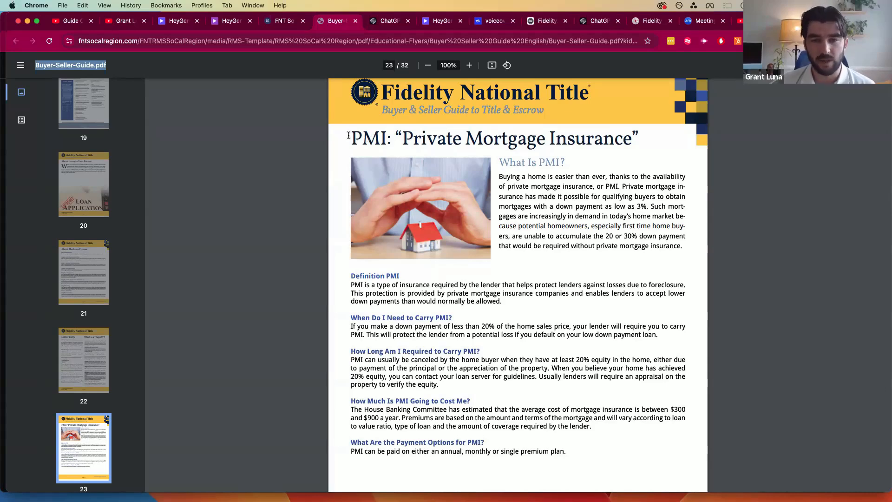
pyautogui.moveTo(348, 135); pyautogui.dragTo(499, 164)
# Examine how the ChatGPT prompt combines the PMI text with the 2 minute script request, target audience and call to action, and read the reply
pyautogui.hotkey('ctrl', 'Tab')
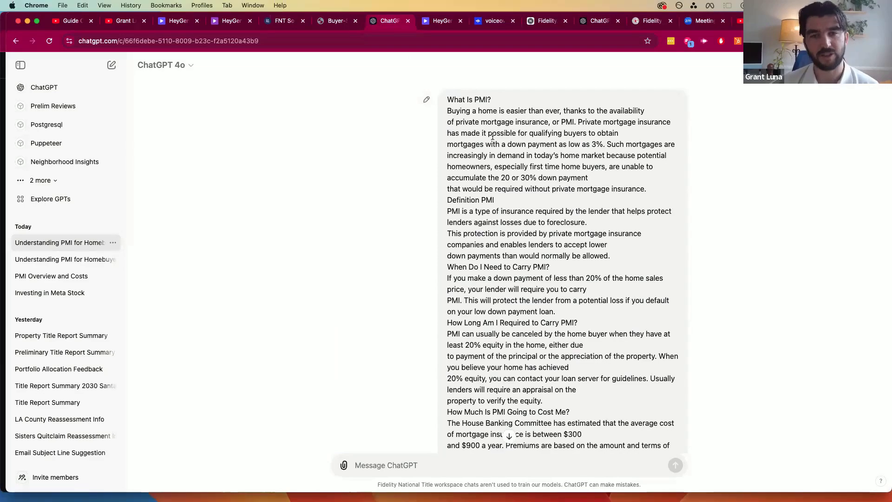
pyautogui.moveTo(447, 102); pyautogui.dragTo(581, 451)
pyautogui.scroll(-3, 571, 268)
pyautogui.scroll(-3, 570, 268)
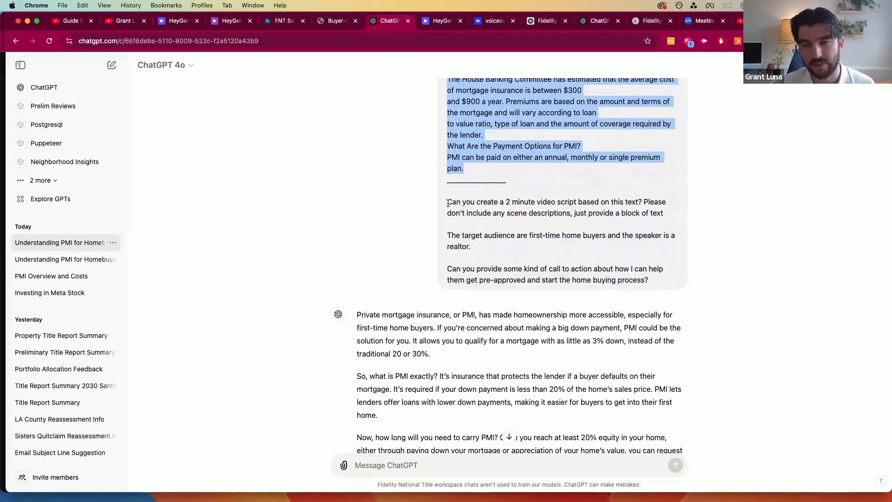
pyautogui.scroll(-1, 465, 205)
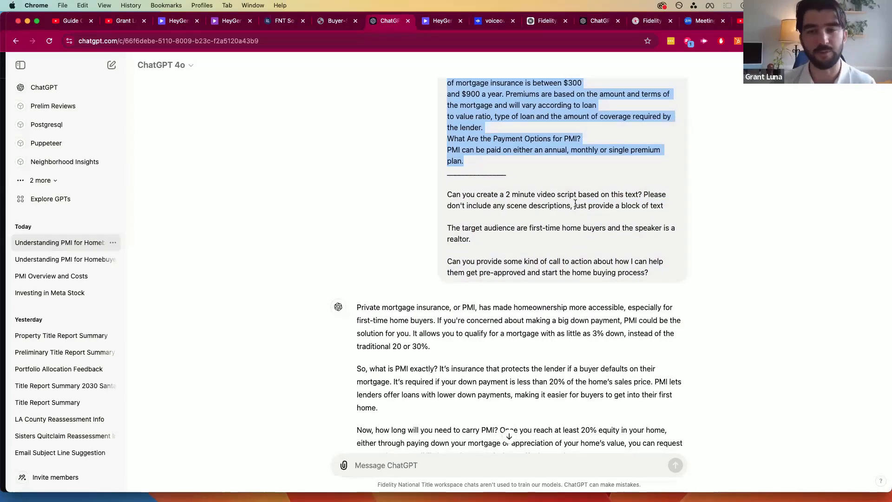
pyautogui.scroll(3, 576, 203)
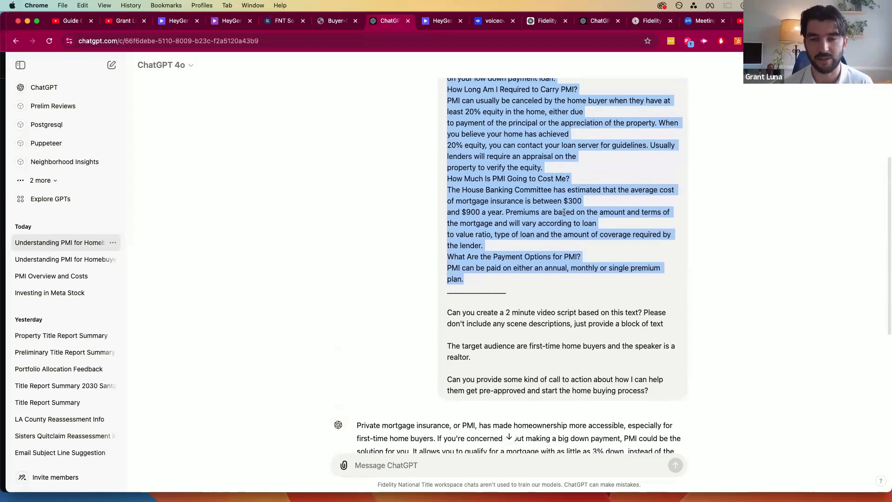
pyautogui.scroll(-3, 487, 222)
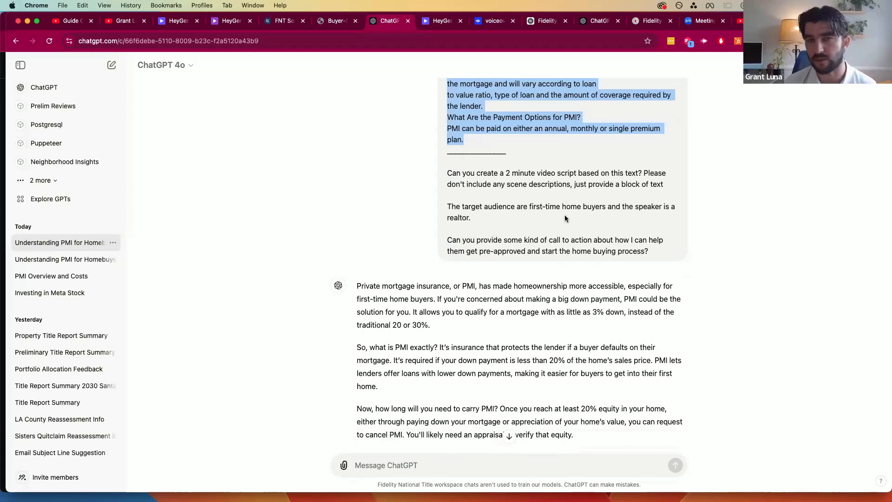
pyautogui.scroll(-4, 565, 216)
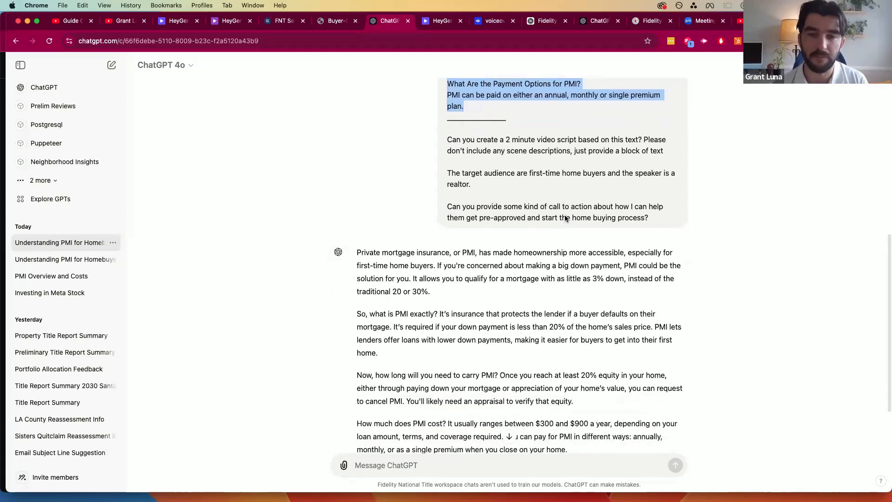
pyautogui.scroll(-1, 477, 153)
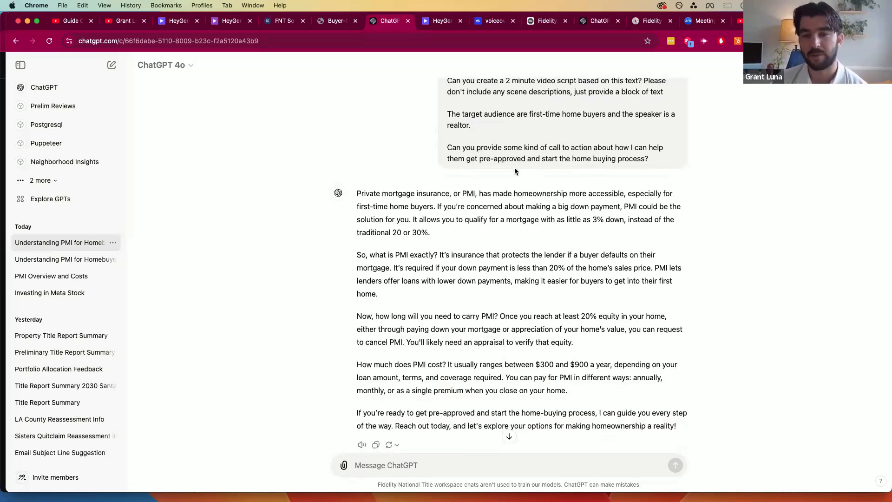
pyautogui.scroll(-2, 514, 167)
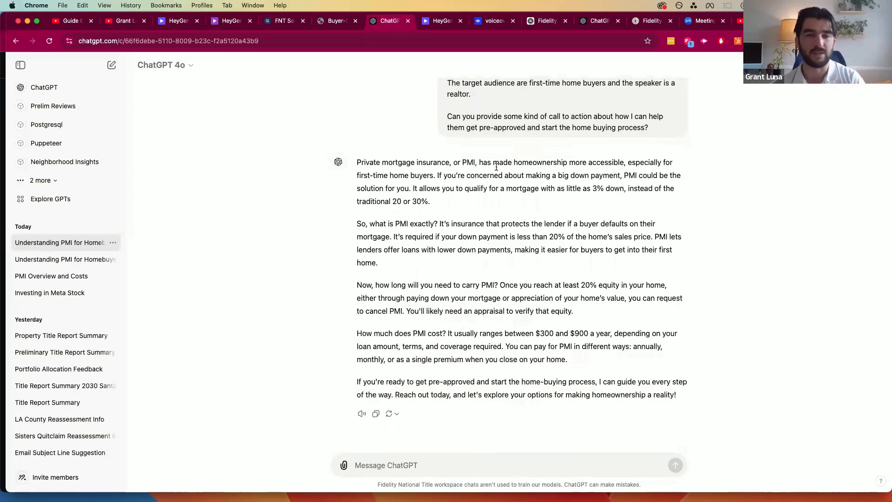
pyautogui.scroll(10, 395, 164)
pyautogui.moveTo(395, 165); pyautogui.dragTo(396, 168)
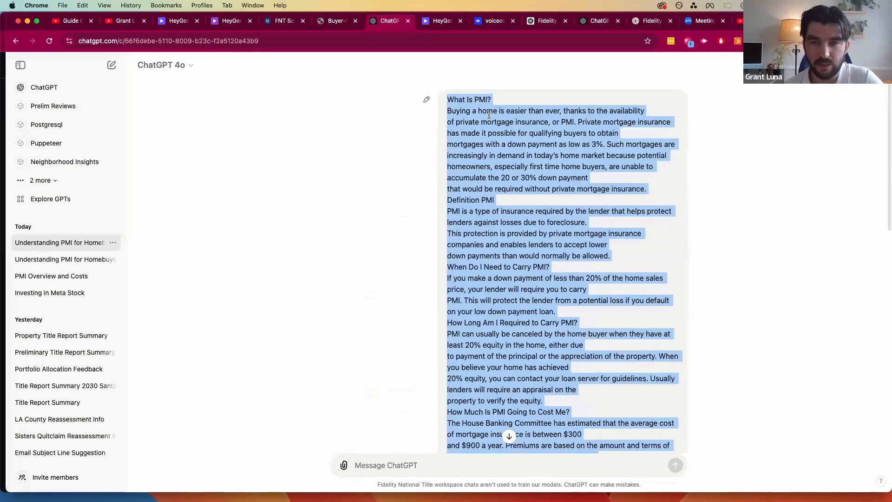
pyautogui.click(335, 21)
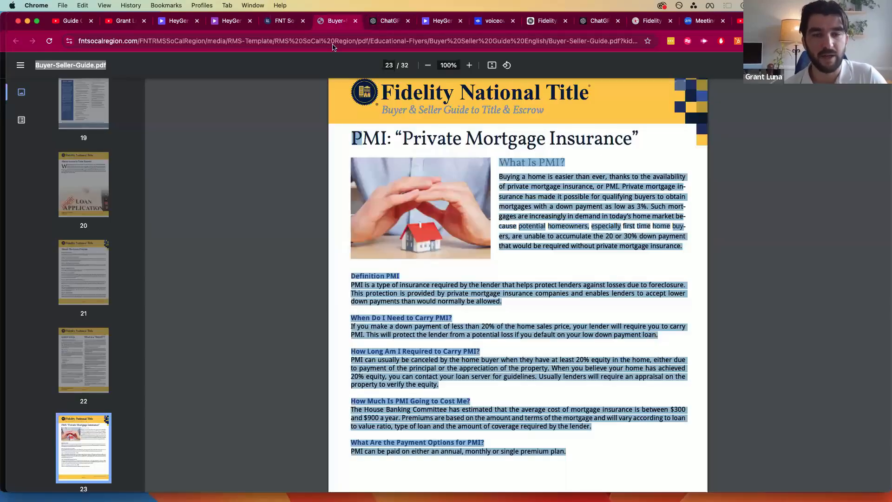
# Copy the complete PMI video script from the ChatGPT reply, from the opening paragraph through the call to action
pyautogui.click(384, 21)
pyautogui.scroll(-15, 415, 222)
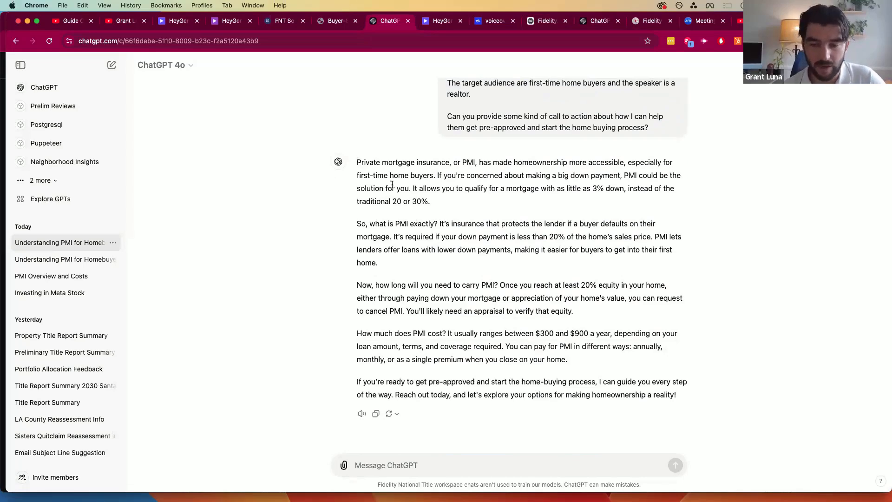
pyautogui.moveTo(357, 162); pyautogui.dragTo(678, 394)
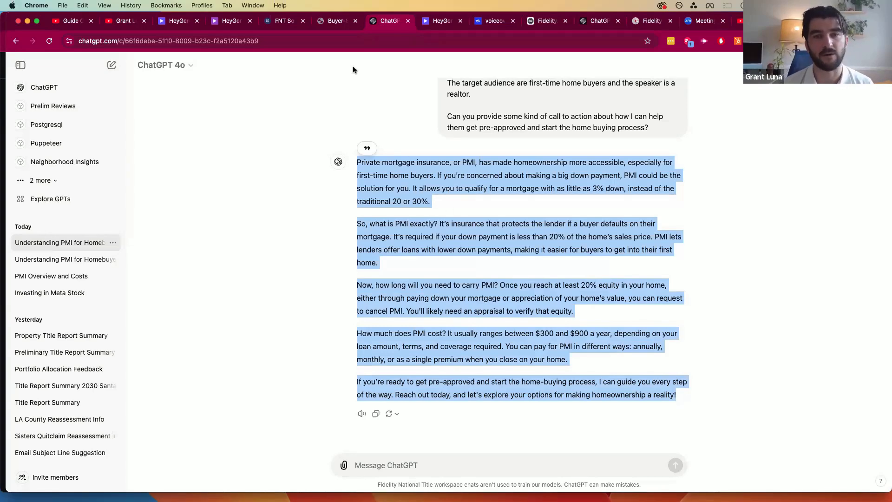
# Close the spare HeyGen page and switch to the HeyGen editor holding the untitled avatar video
pyautogui.click(237, 23)
pyautogui.click(250, 21)
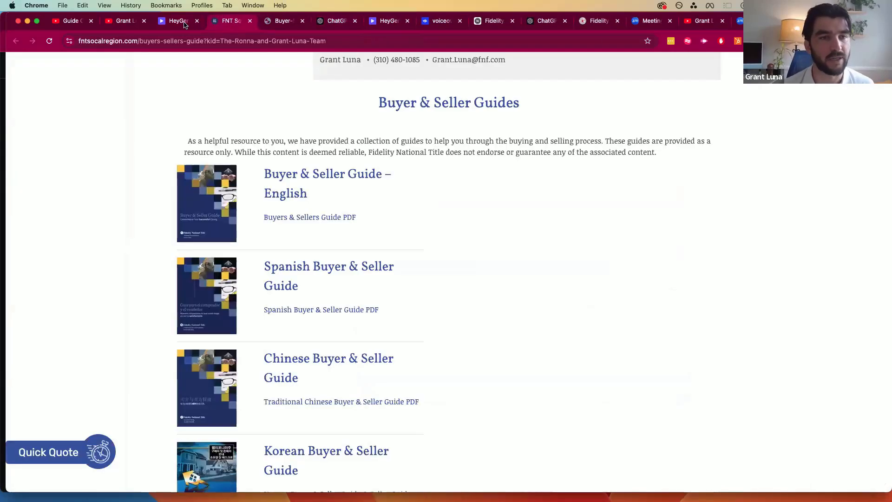
pyautogui.click(181, 23)
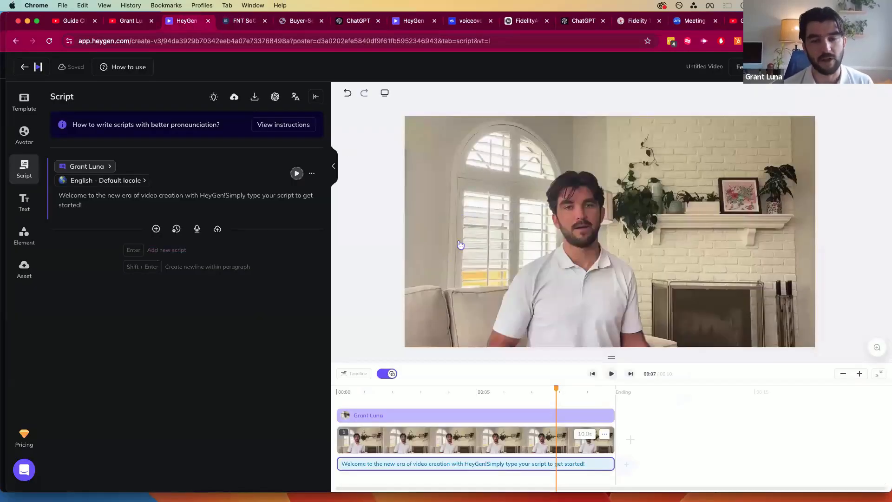
# Replace the placeholder welcome script of the avatar scene with the PMI script copied from ChatGPT
pyautogui.click(523, 478)
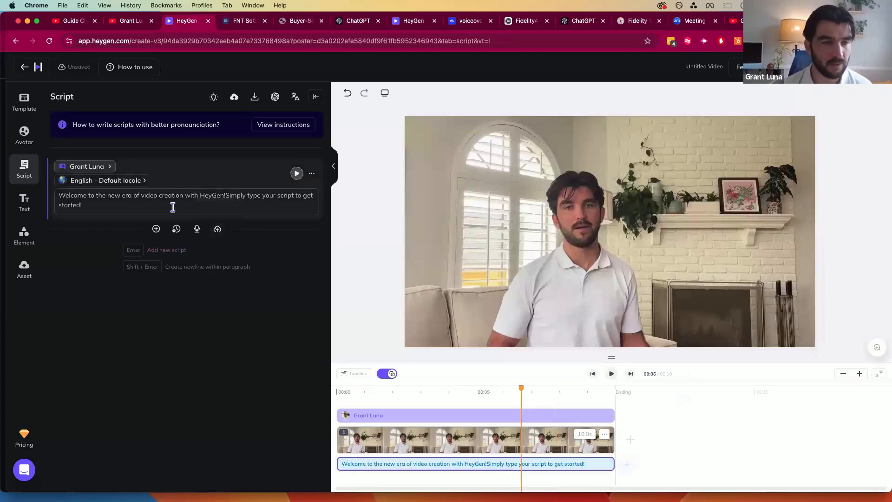
pyautogui.click(110, 203)
pyautogui.press('super+a')
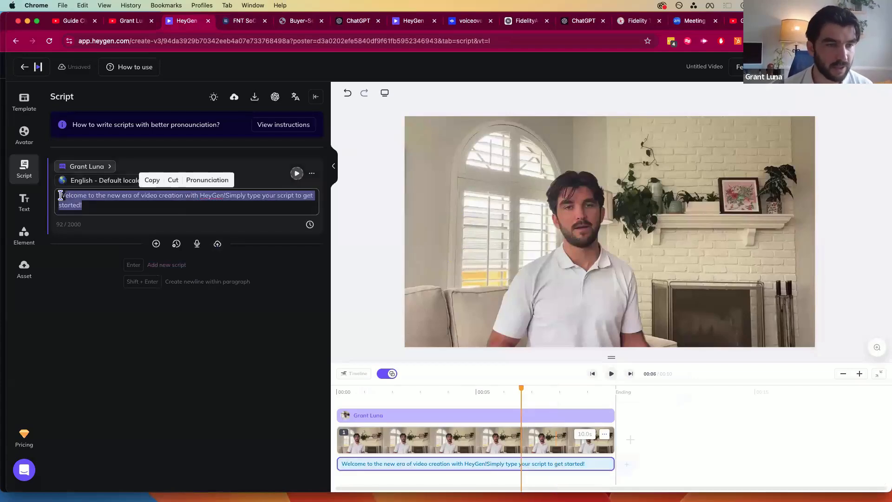
pyautogui.click(570, 466)
pyautogui.click(496, 470)
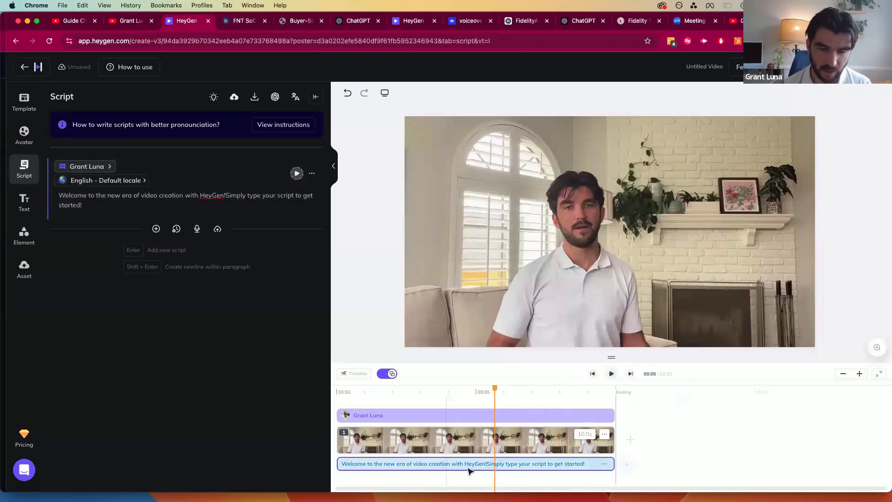
pyautogui.moveTo(495, 400); pyautogui.dragTo(338, 399)
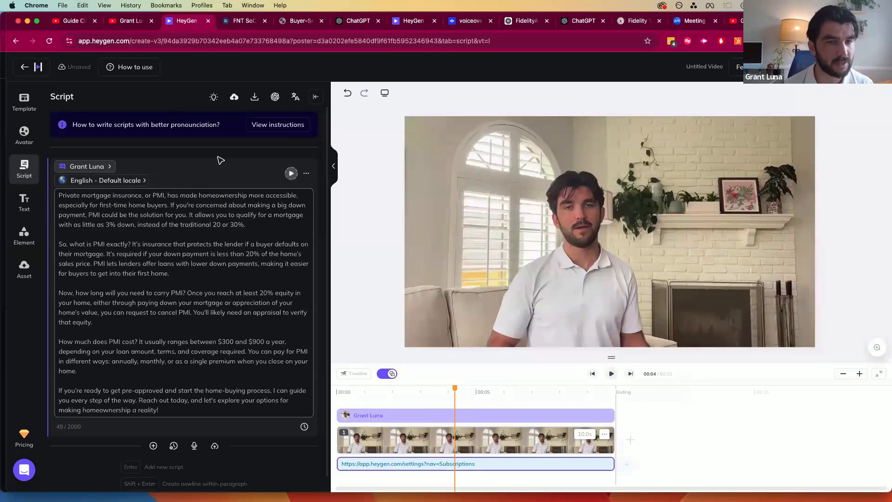
pyautogui.click(222, 158)
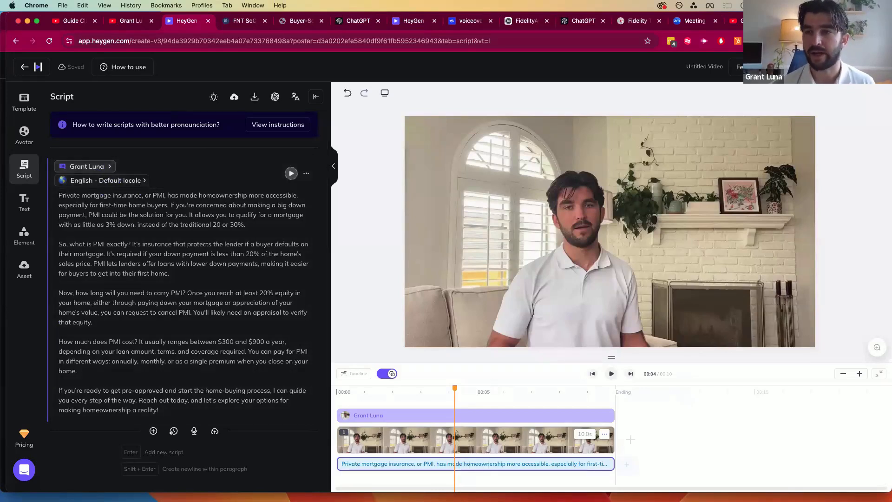
# Submit the video for generation under the filename "PMI Sample Video", keeping 1080p resolution and MP4 format
pyautogui.click(800, 66)
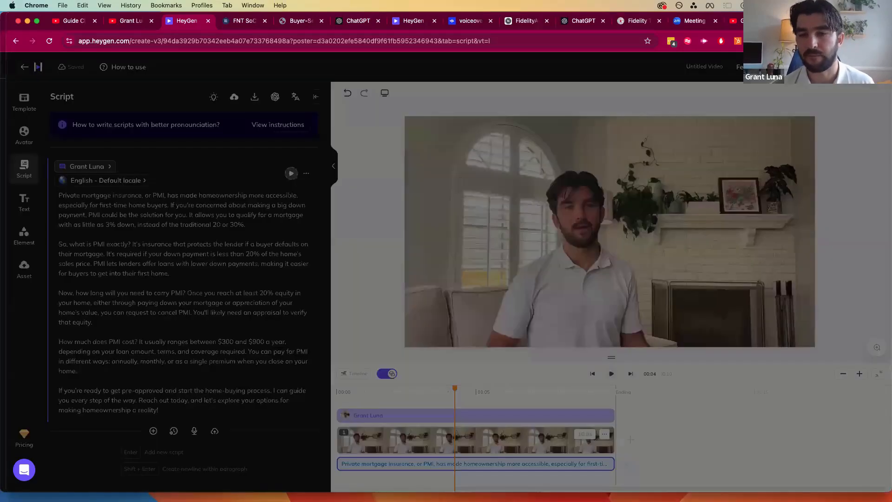
pyautogui.tripleClick(422, 212)
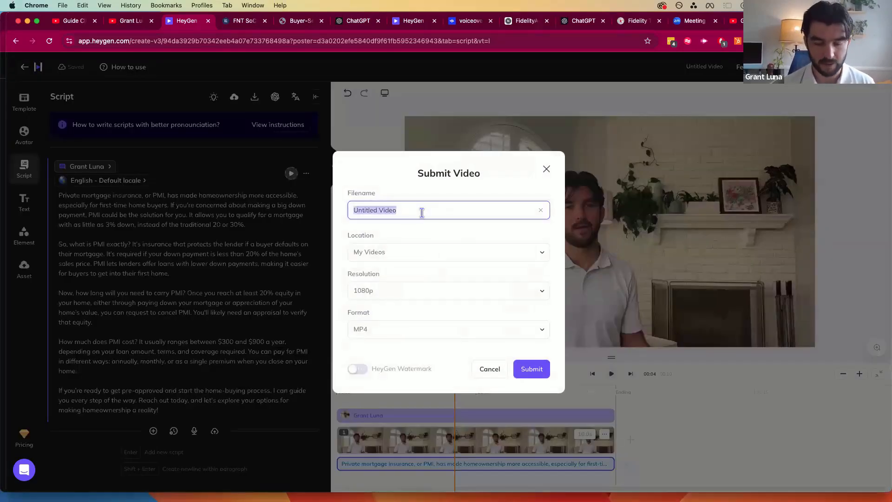
pyautogui.write('PMI Sample Video')
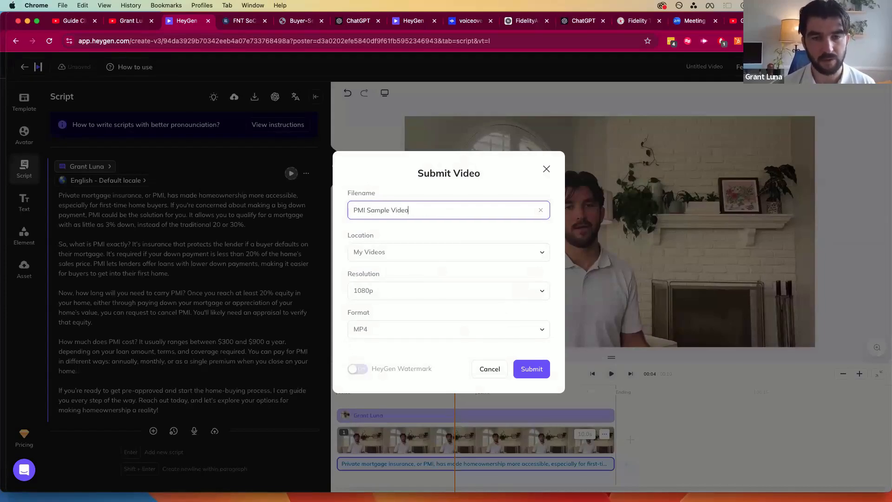
pyautogui.click(531, 368)
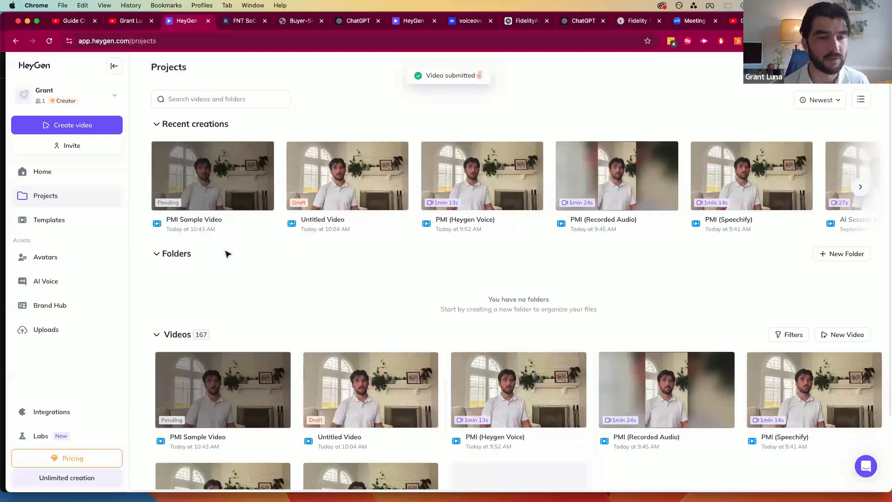
# Start a new portrait video in AI Studio from the custom instant avatar standing in front of the fireplace
pyautogui.hscroll(3, 558, 181)
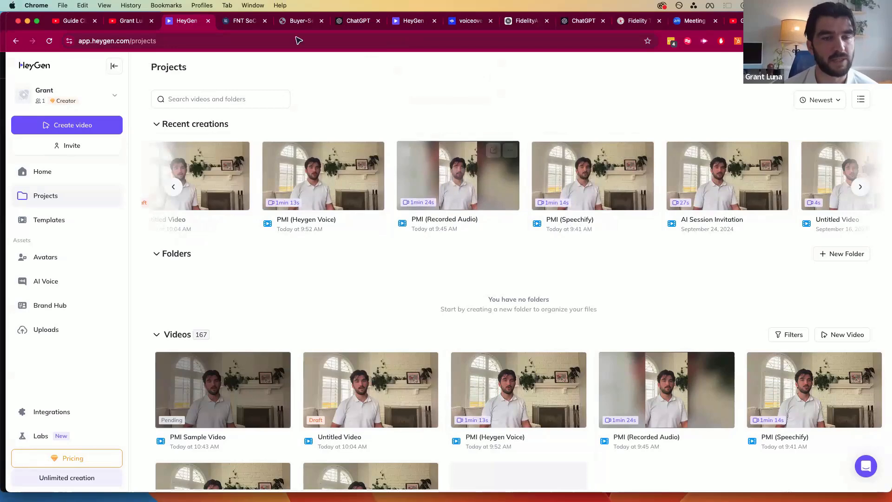
pyautogui.hscroll(-3, 353, 177)
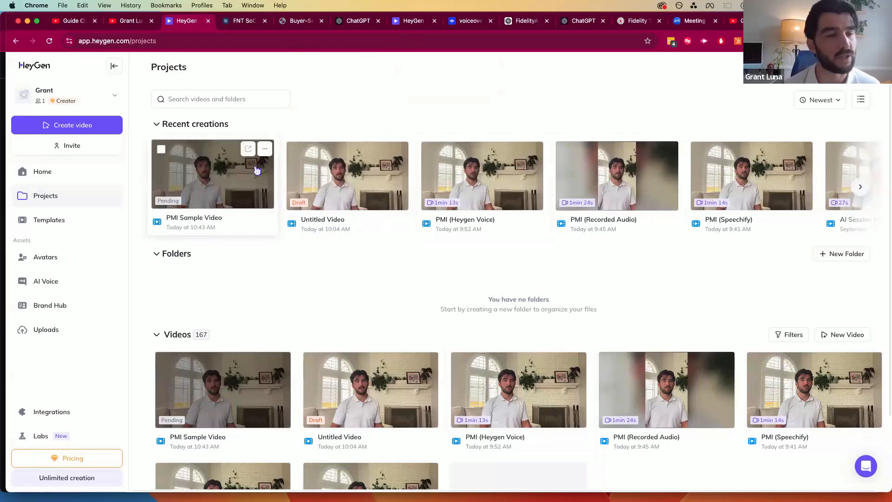
pyautogui.click(56, 258)
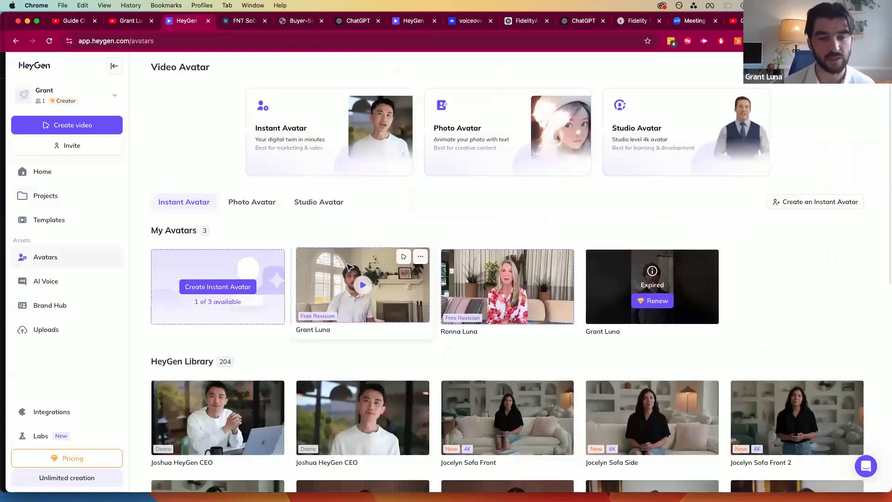
pyautogui.click(350, 267)
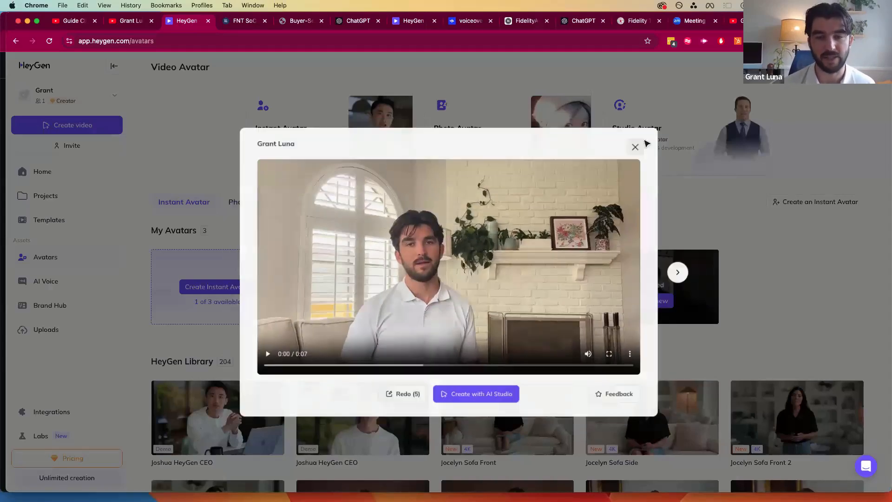
pyautogui.click(635, 147)
pyautogui.click(360, 260)
pyautogui.click(495, 403)
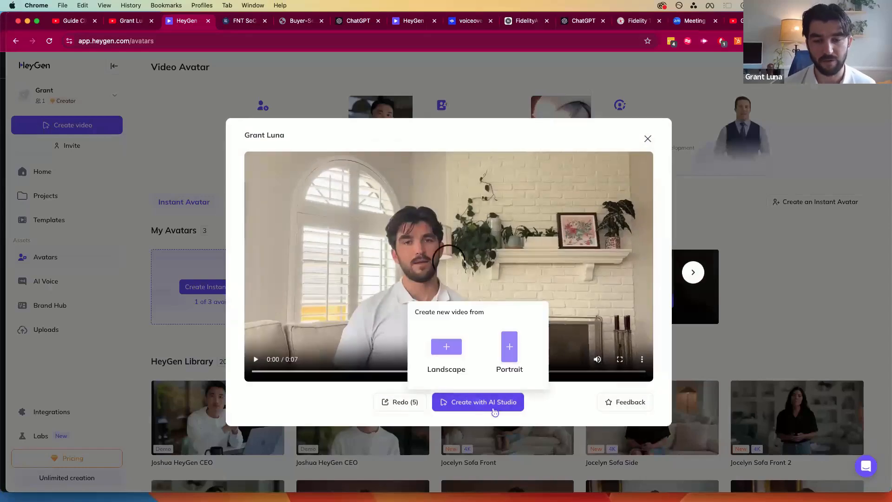
pyautogui.click(518, 348)
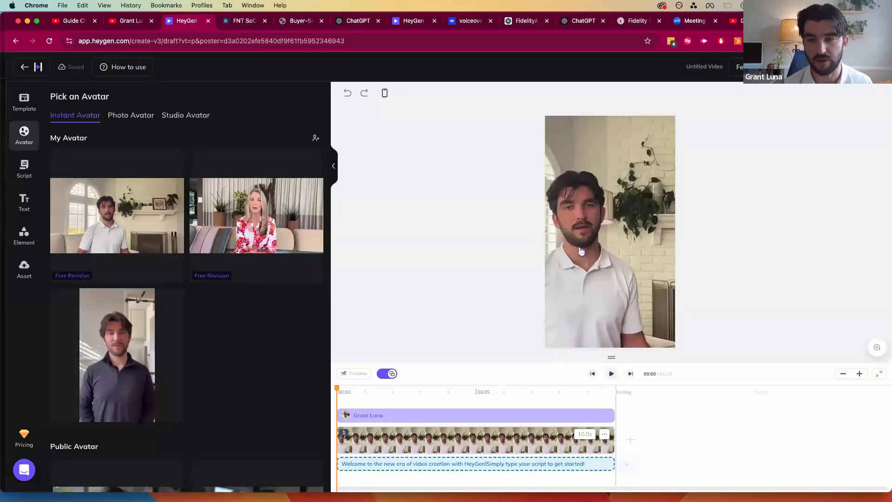
# Shift the avatar sideways to centre it in the portrait frame and delete the placeholder welcome script from the scene
pyautogui.click(613, 252)
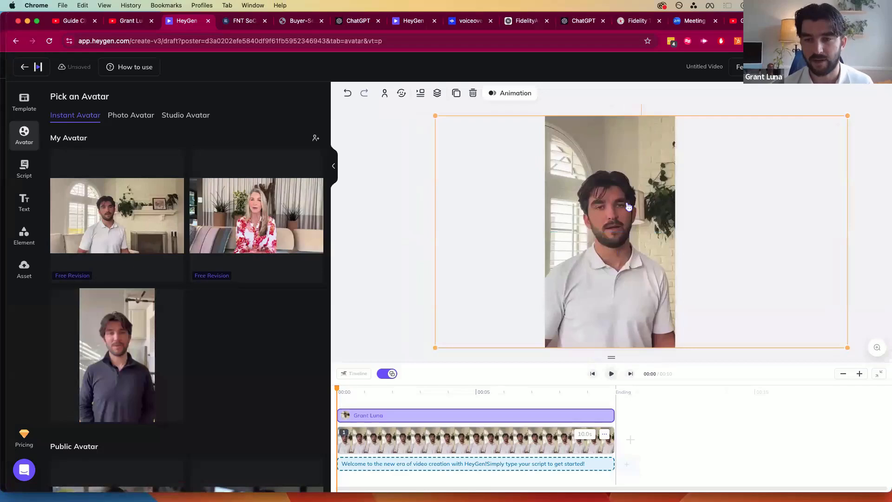
pyautogui.moveTo(628, 206); pyautogui.dragTo(621, 206)
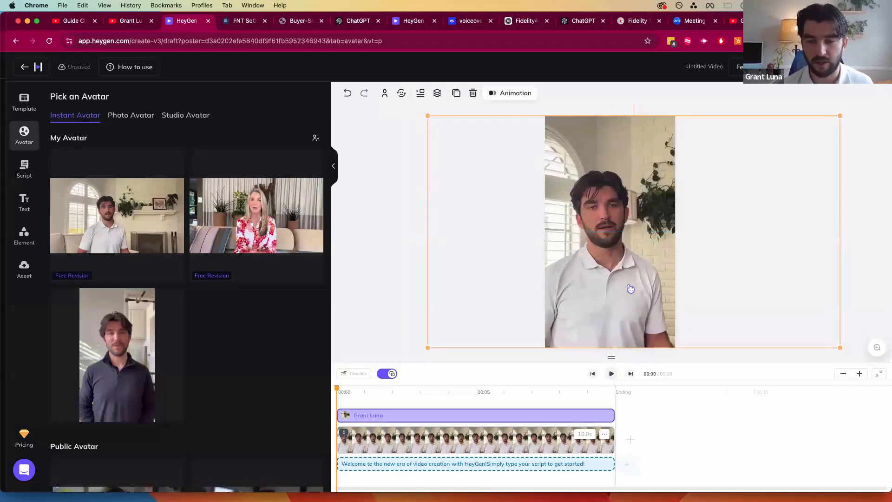
pyautogui.click(523, 469)
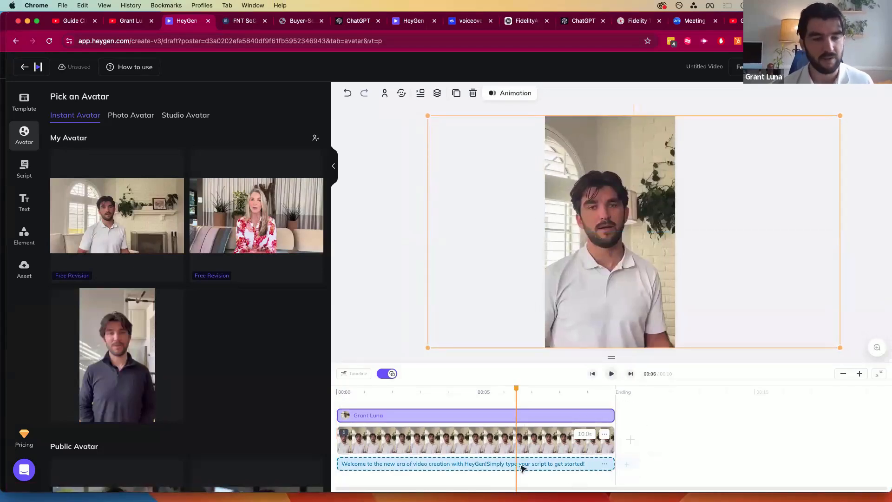
pyautogui.click(569, 465)
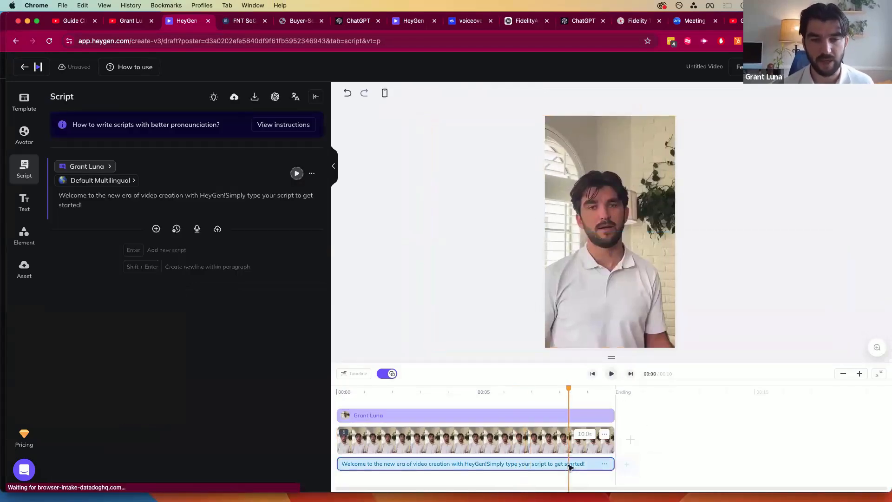
pyautogui.click(605, 465)
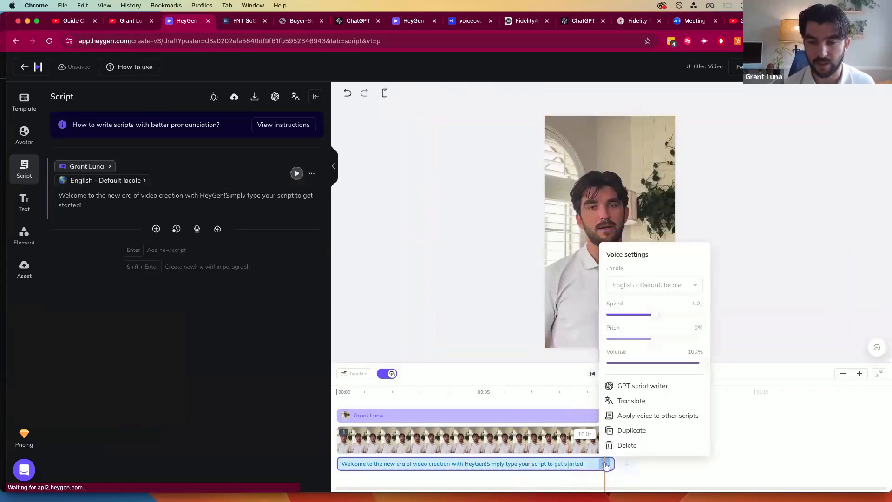
pyautogui.click(625, 446)
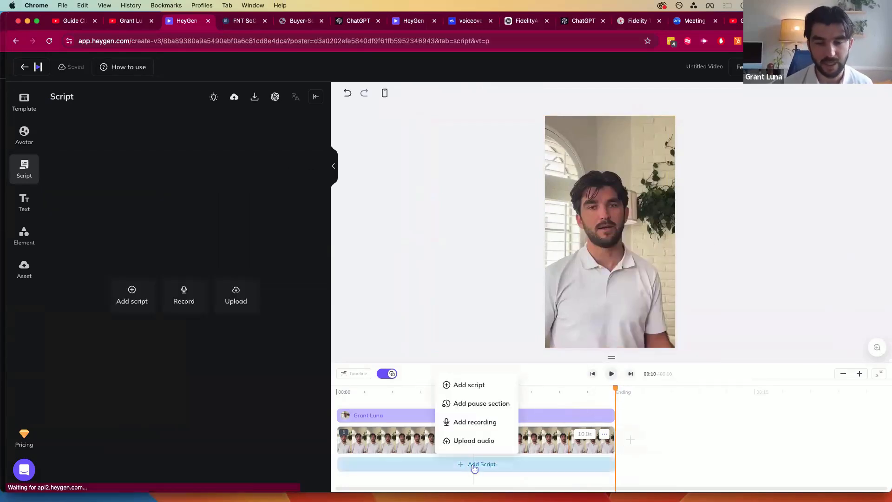
# Upload the local audio file New Recording 195.m4a as the scene's voice track and preview a short stretch of it
pyautogui.click(480, 441)
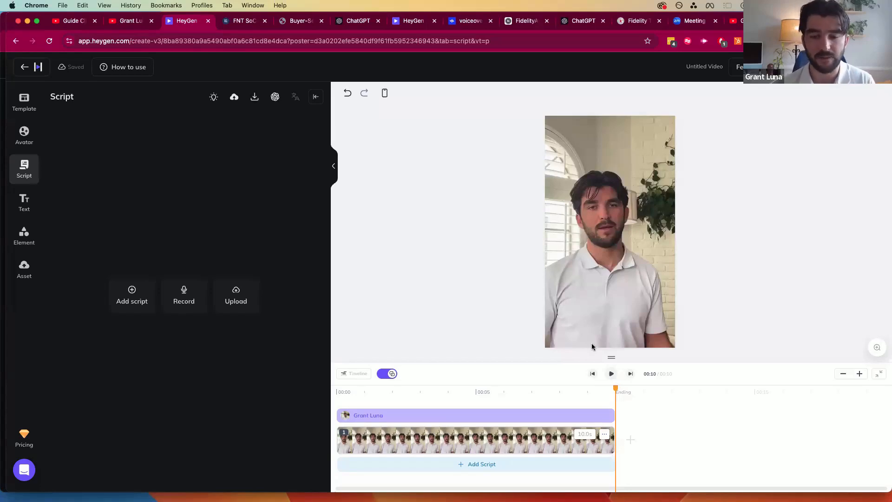
pyautogui.click(541, 461)
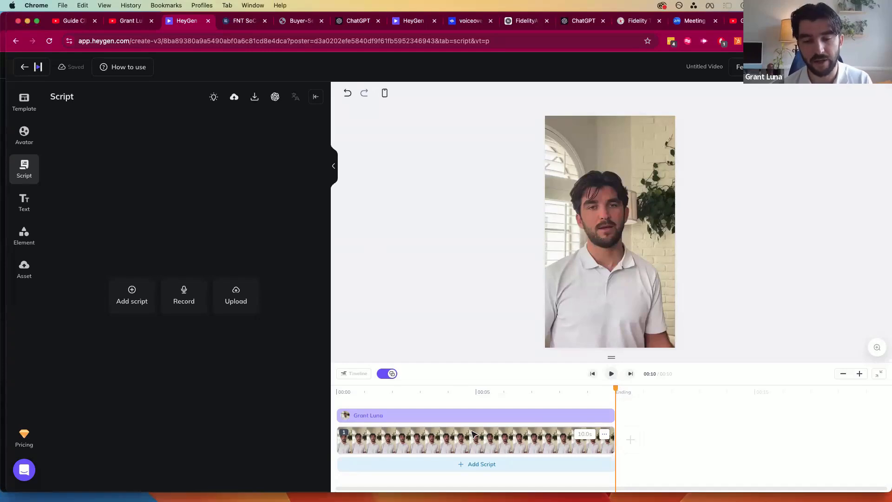
pyautogui.click(480, 442)
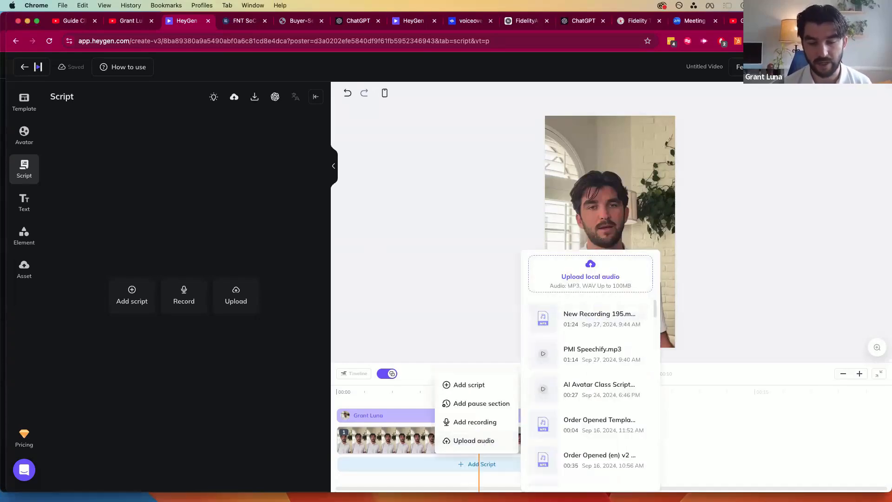
pyautogui.moveTo(396, 243); pyautogui.dragTo(614, 277)
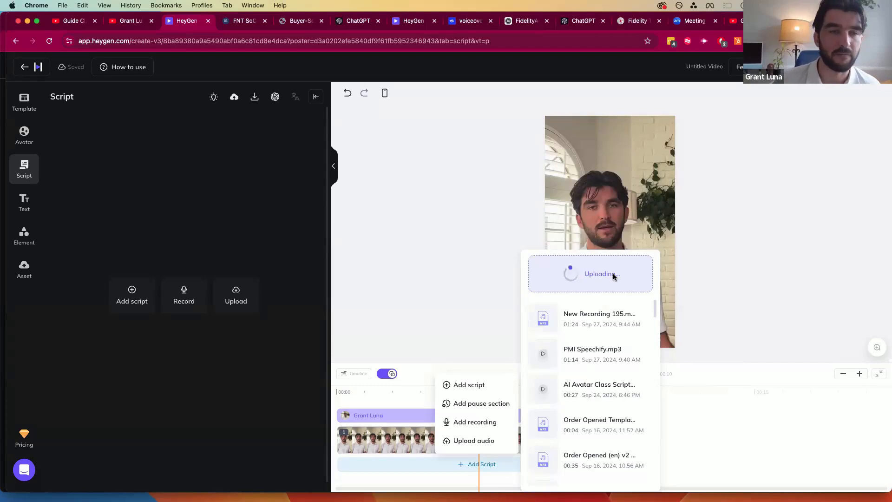
pyautogui.press('super+t')
pyautogui.click(179, 20)
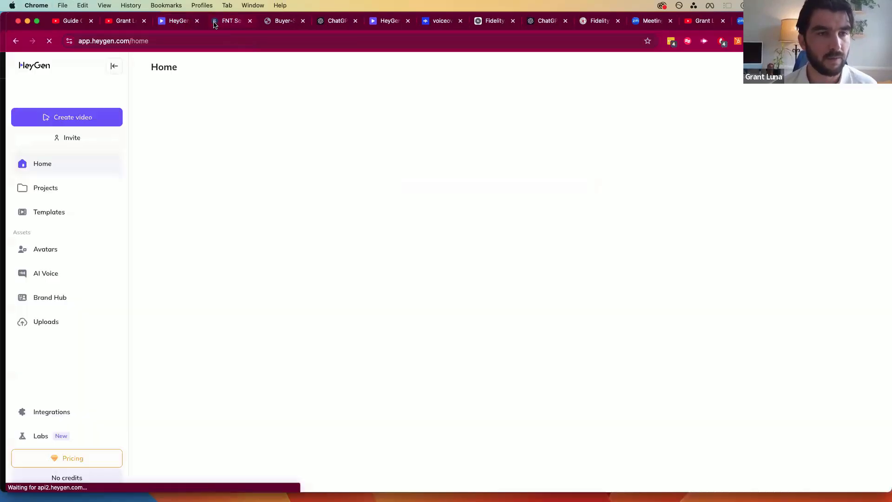
pyautogui.click(167, 21)
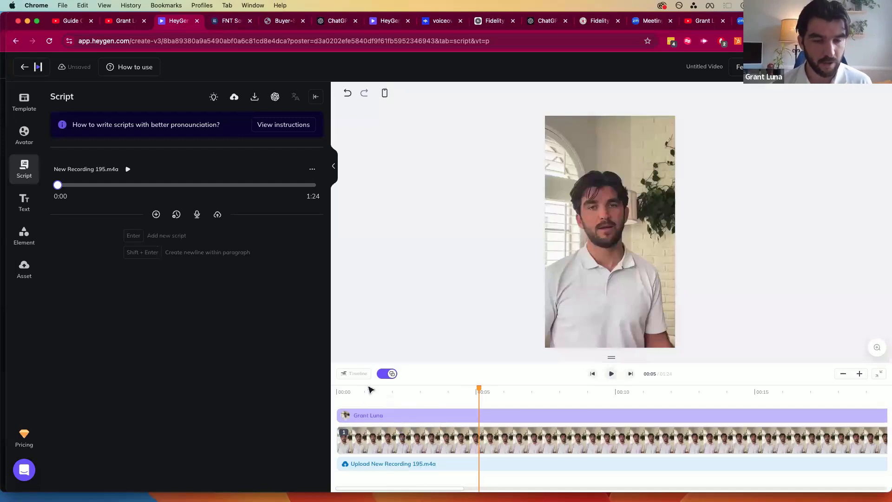
pyautogui.click(613, 375)
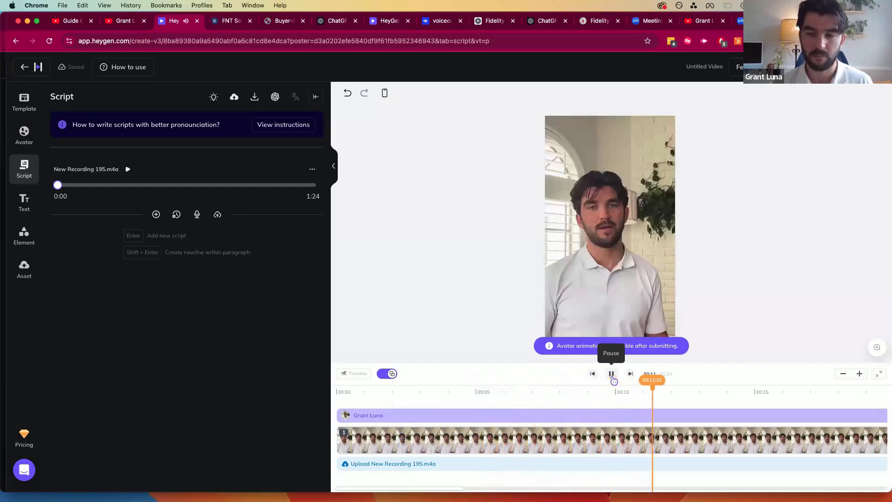
pyautogui.click(614, 380)
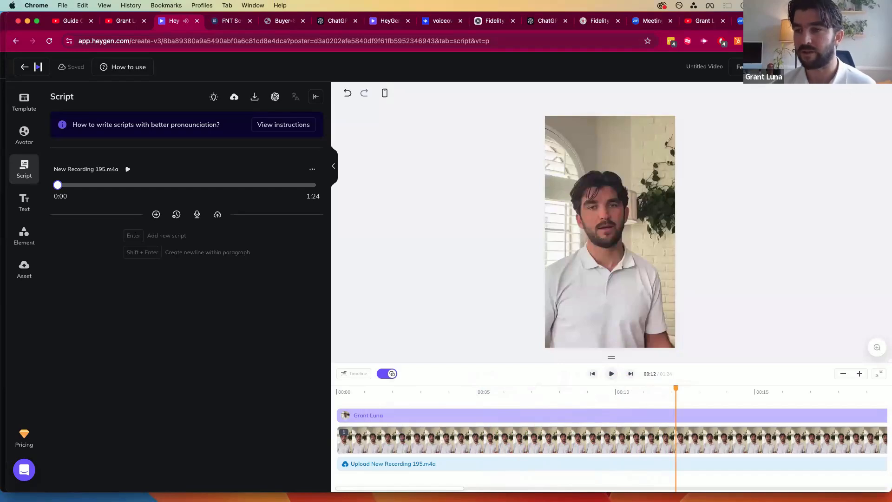
# Submit the portrait video for generation under the filename "PMI (Recorded Audio File)", keeping 1080p resolution and MP4 format
pyautogui.click(855, 67)
pyautogui.tripleClick(426, 204)
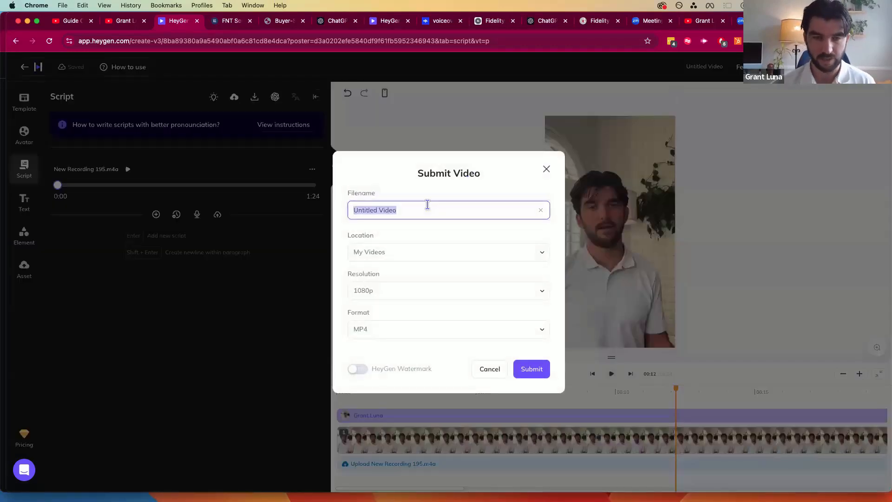
pyautogui.write('PMI (Recorded Audio File')
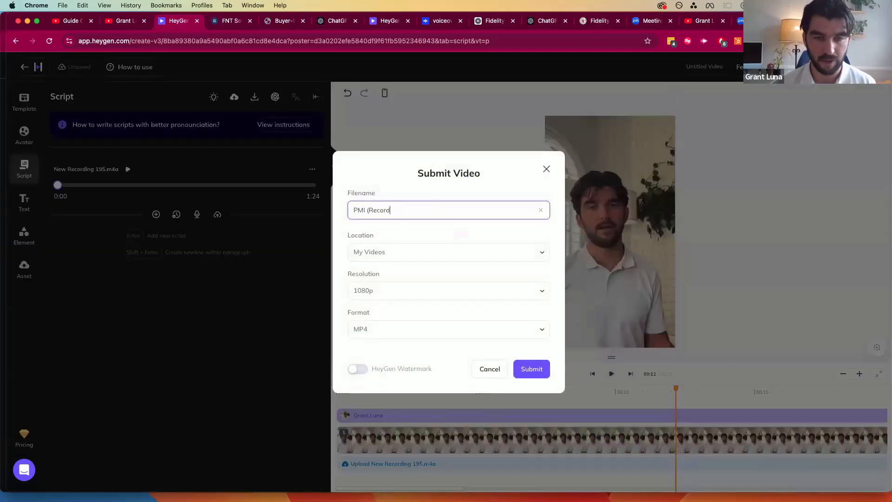
pyautogui.click(531, 371)
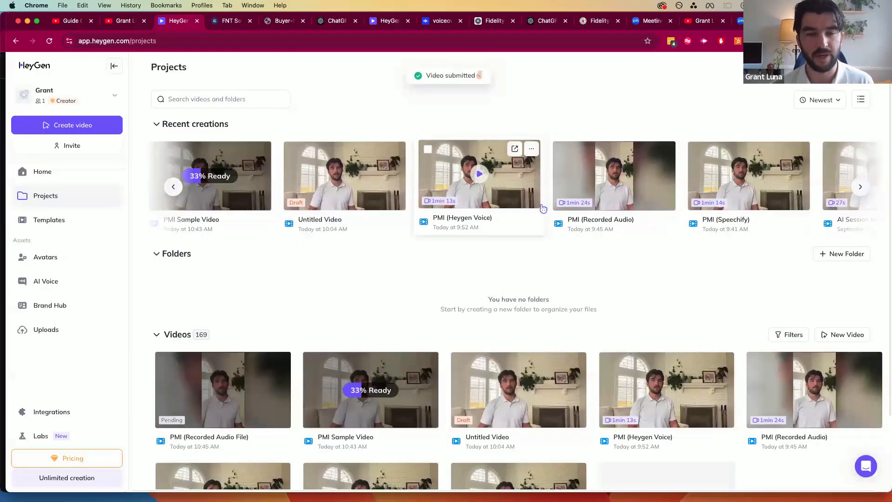
# Open the finished PMI (Recorded Audio) video and play its opening part
pyautogui.click(543, 208)
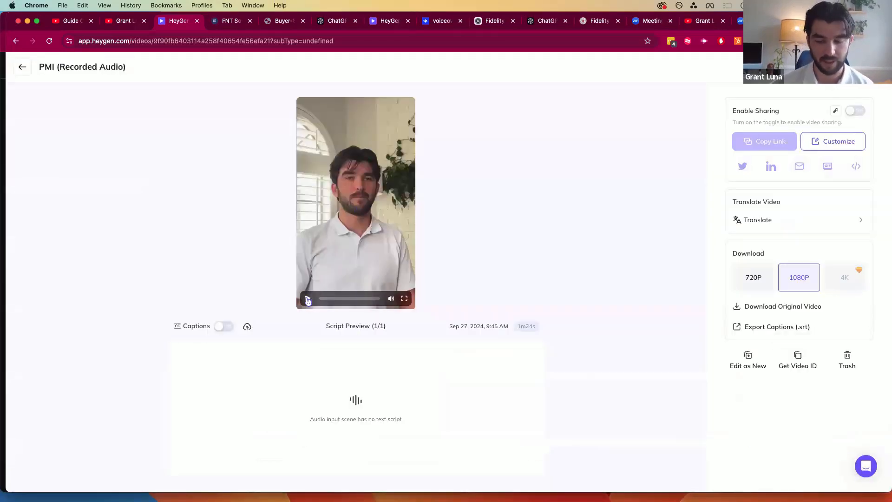
pyautogui.click(307, 300)
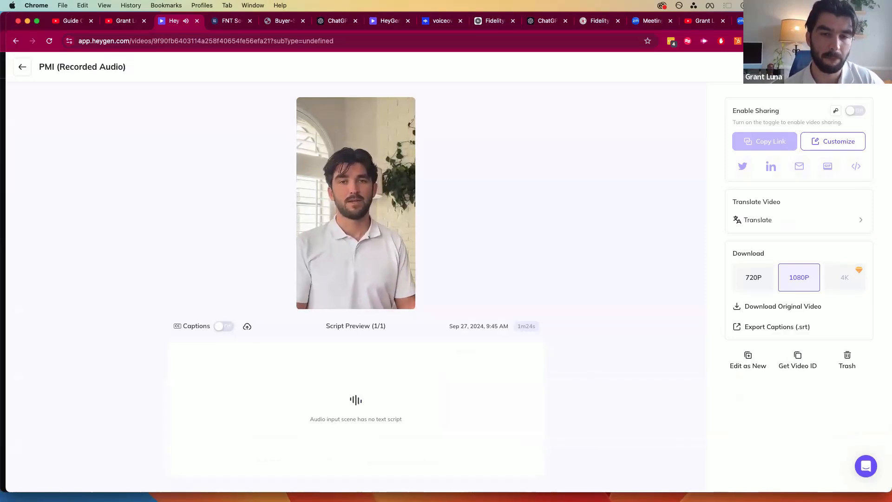
pyautogui.click(307, 298)
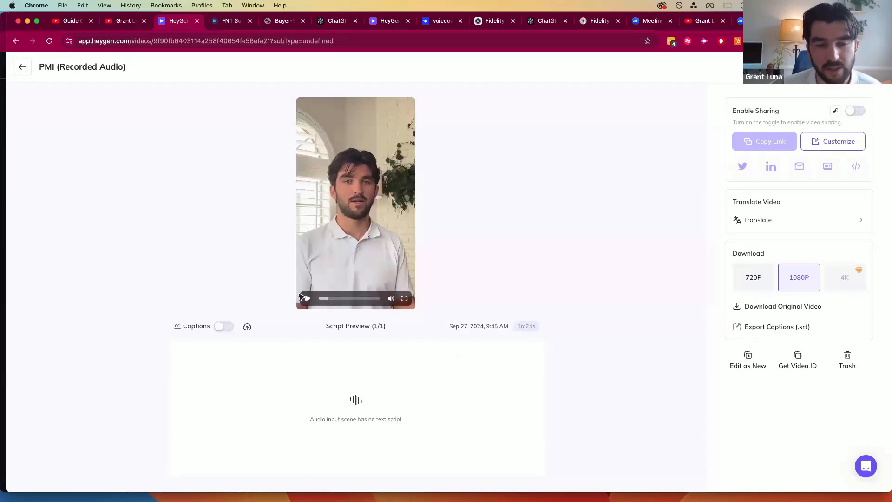
# Copy the Disclosure Report text on page 25 of the Buyer-Seller-Guide PDF, from the title into its closing California Real Estate Law paragraph
pyautogui.click(332, 21)
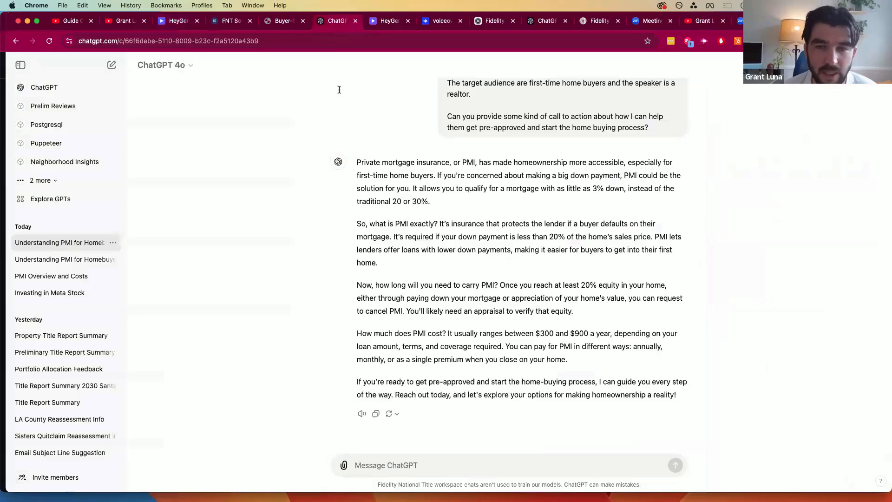
pyautogui.scroll(5, 372, 215)
pyautogui.scroll(-10, 372, 216)
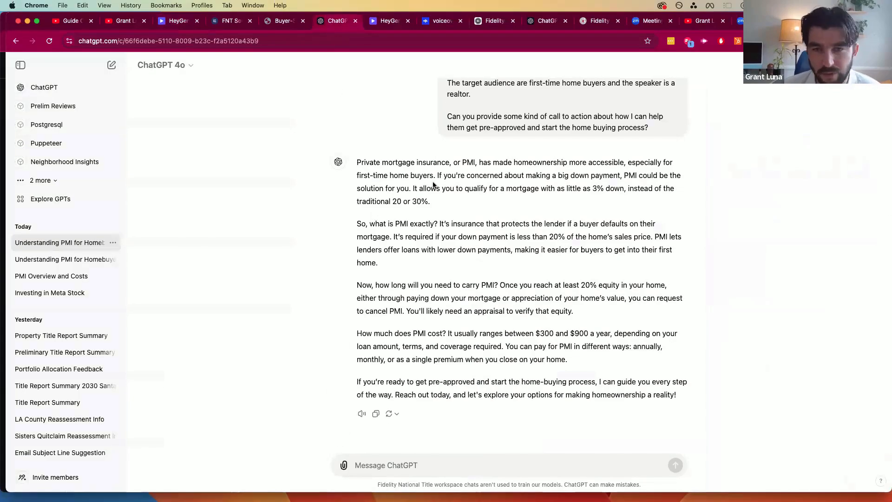
pyautogui.scroll(15, 432, 185)
pyautogui.click(282, 21)
pyautogui.scroll(3, 349, 223)
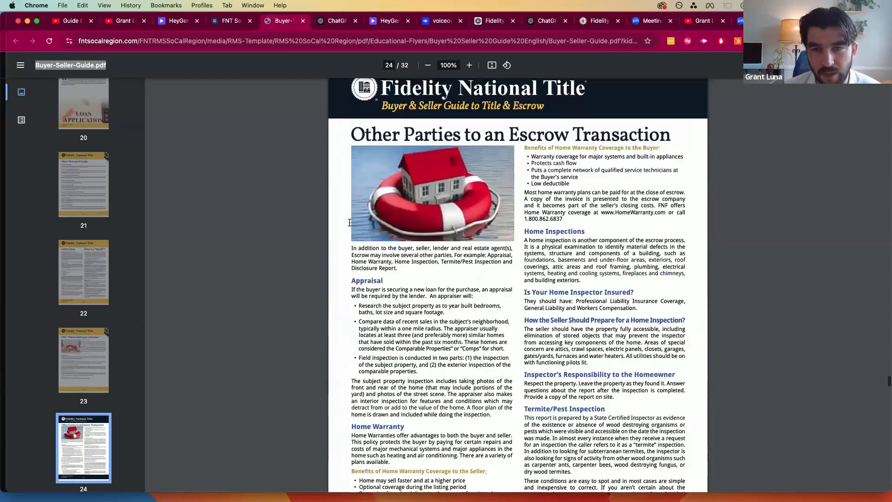
pyautogui.scroll(-15, 349, 223)
pyautogui.moveTo(351, 102); pyautogui.dragTo(674, 381)
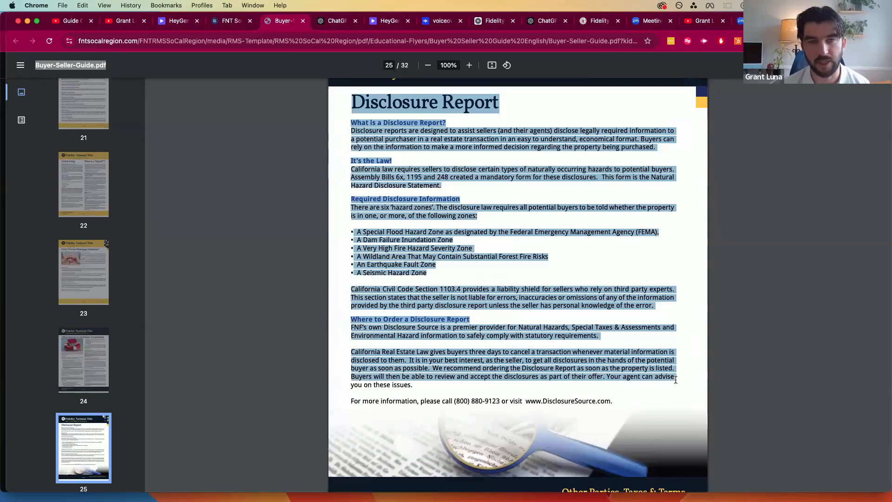
pyautogui.moveTo(420, 378); pyautogui.dragTo(349, 89)
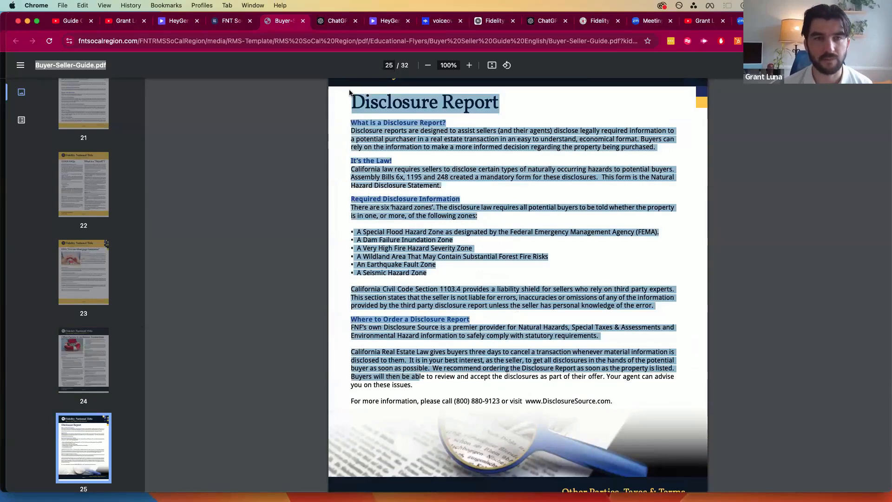
# Ask ChatGPT in the PMI conversation "Can you do the same thing with this text:", followed by the copied Disclosure Report text
pyautogui.press('super+alt+Right')
pyautogui.write('C')
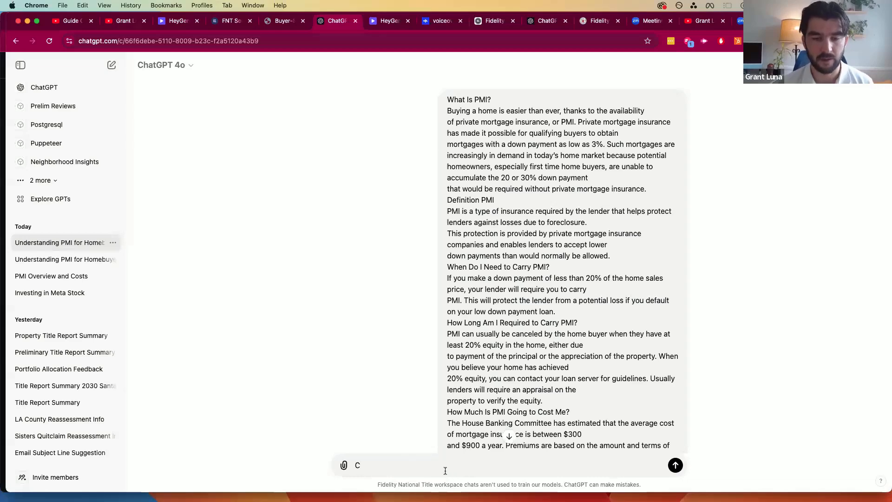
pyautogui.write('an you do the same thing w')
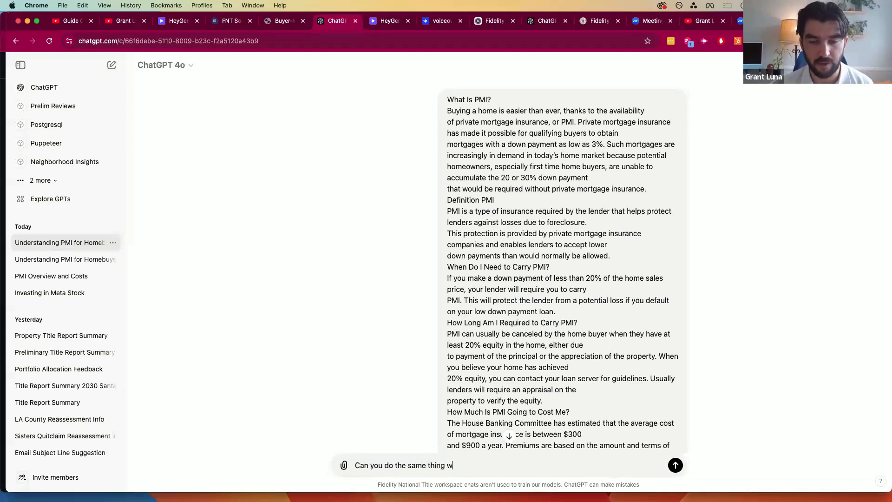
pyautogui.write('ith this text:')
pyautogui.press('Return')
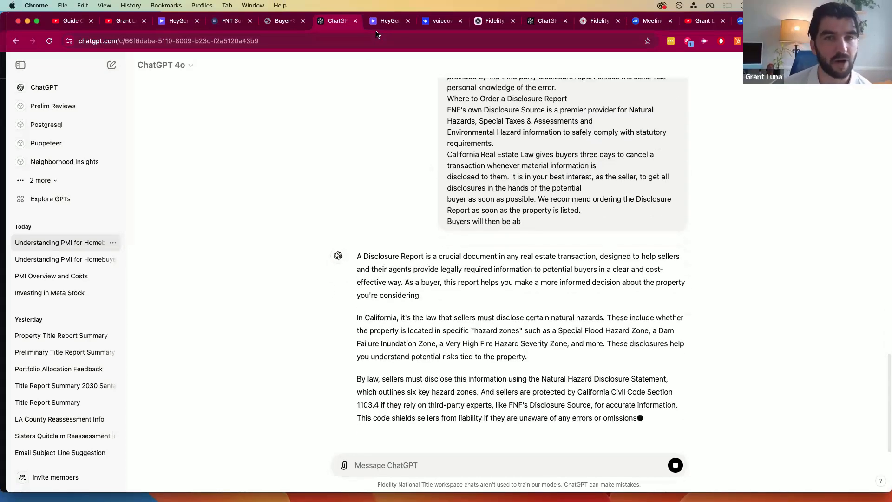
# Switch to FidelityAgent's Premium page and show the full collection of Standard Infographics
pyautogui.click(494, 21)
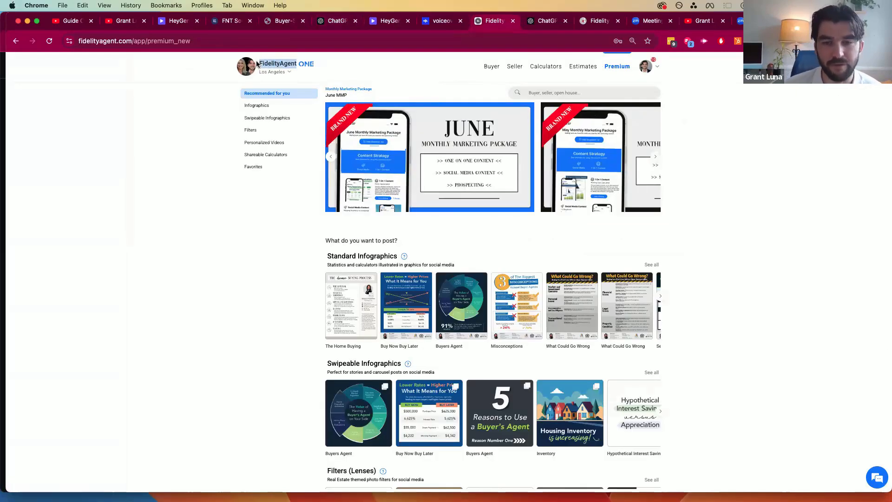
pyautogui.scroll(-3, 261, 231)
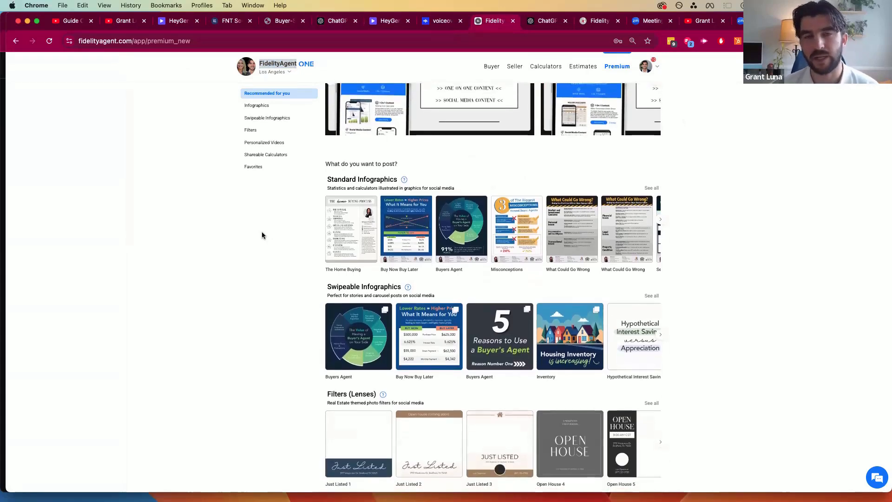
pyautogui.scroll(-1, 261, 232)
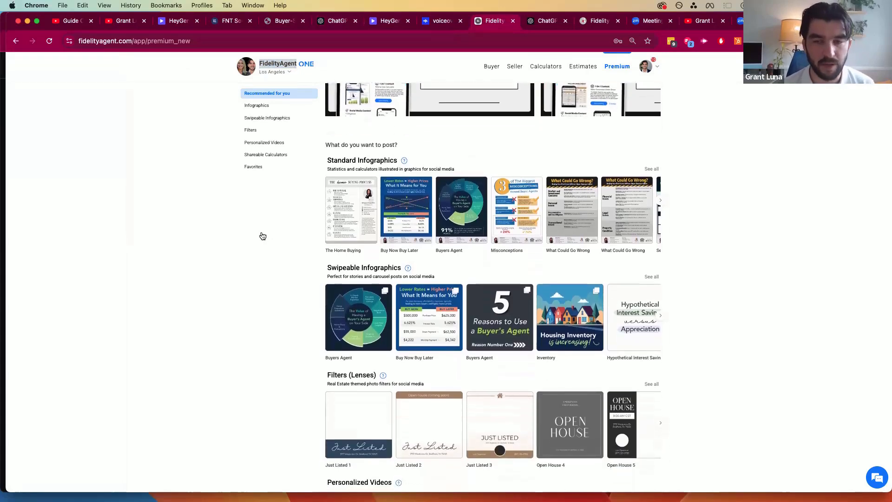
pyautogui.click(652, 169)
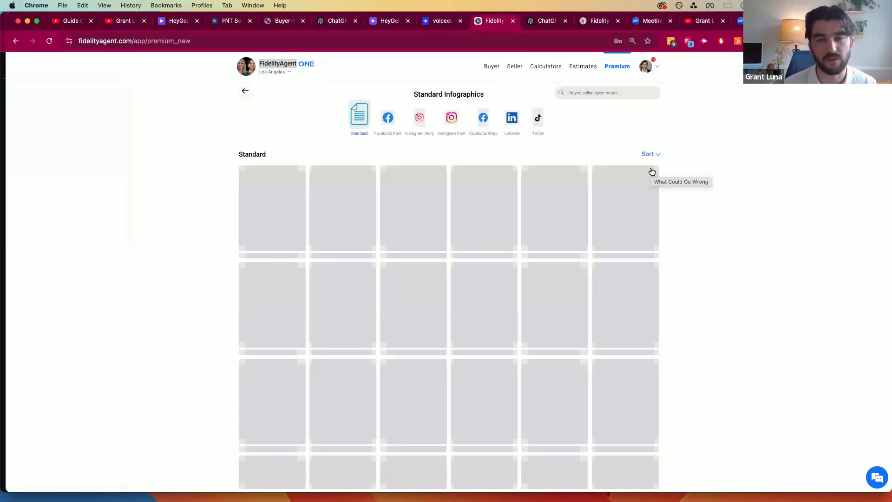
# Browse the Standard Infographics for a video topic and open the "Inflation Standard" infographic
pyautogui.scroll(-2, 552, 239)
pyautogui.scroll(5, 511, 210)
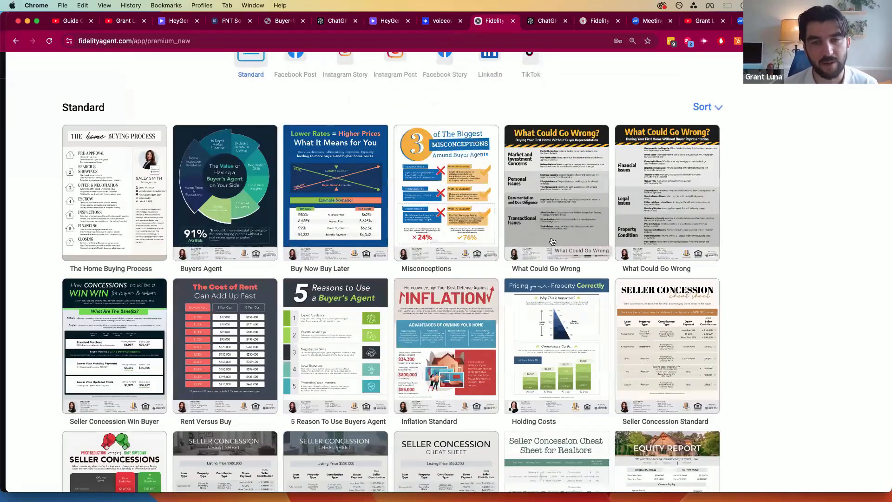
pyautogui.scroll(2, 447, 122)
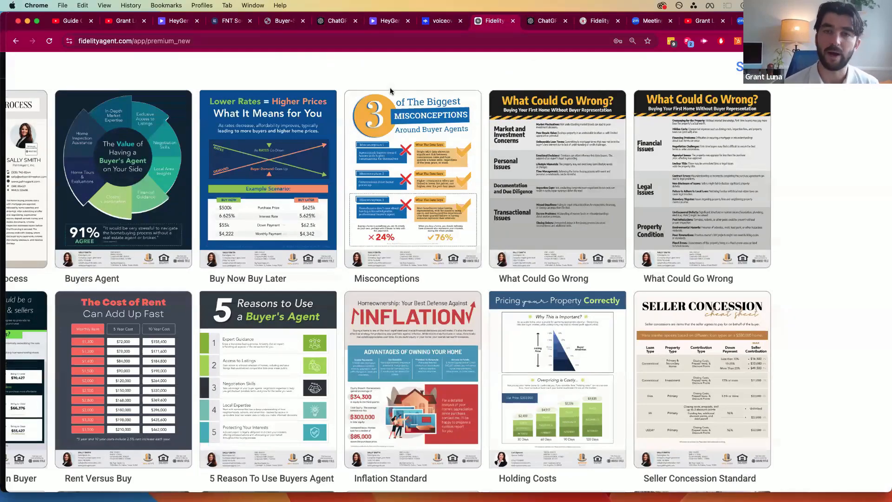
pyautogui.scroll(-5, 389, 87)
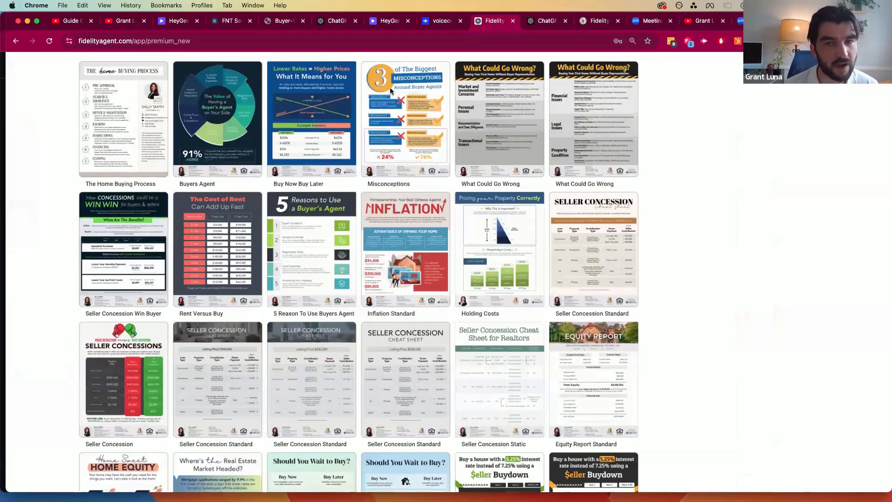
pyautogui.scroll(-1, 391, 90)
pyautogui.scroll(-2, 412, 165)
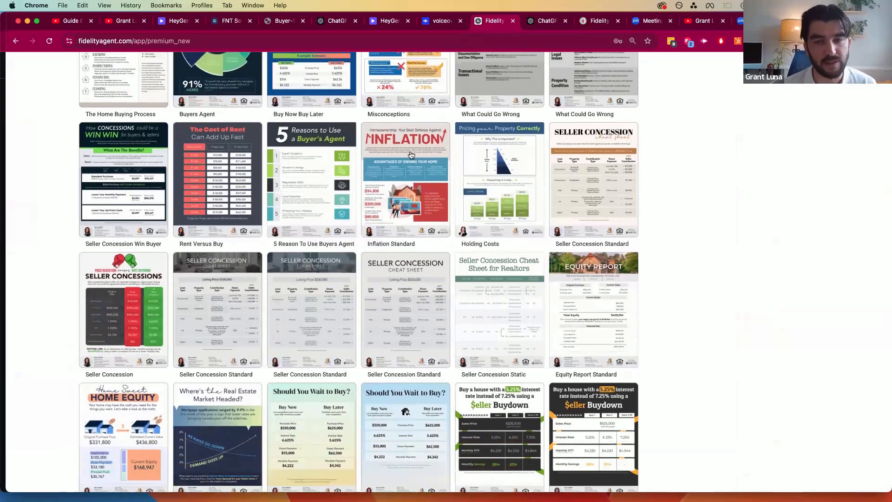
pyautogui.click(449, 152)
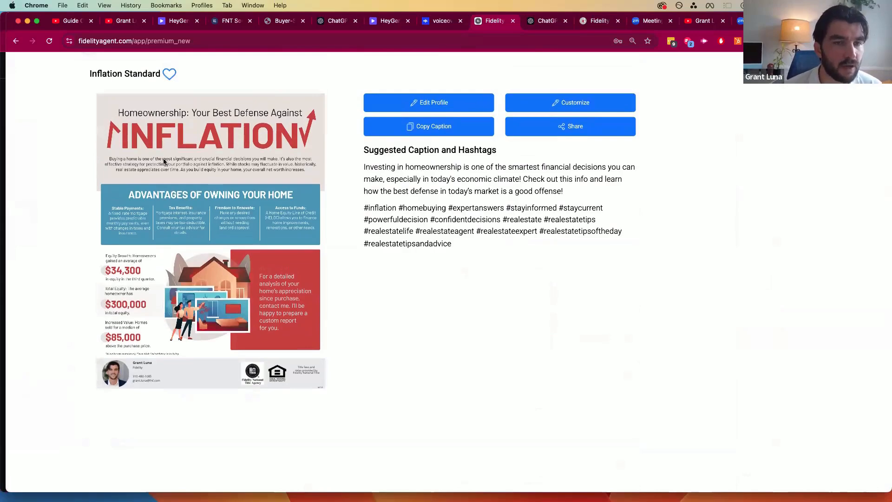
# Download the Inflation Standard infographic as an image into Downloads, keeping the file name "inflation_Static_Standard (1)"
pyautogui.scroll(5, 163, 159)
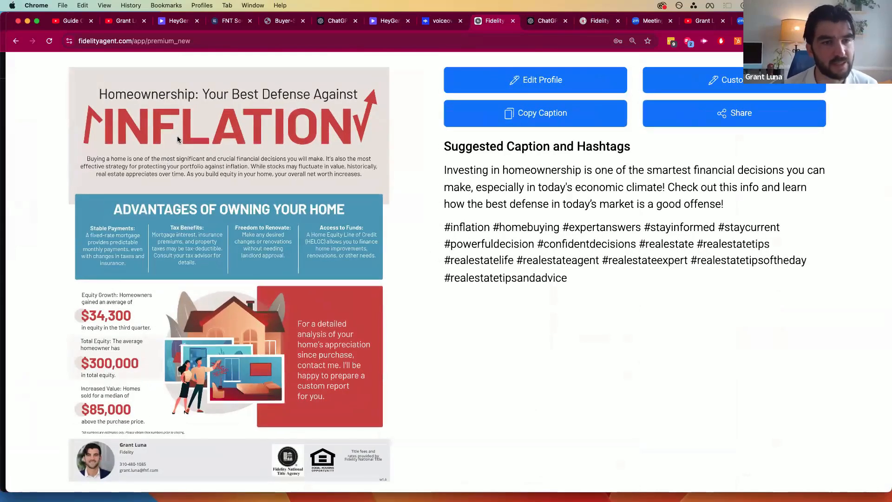
pyautogui.scroll(-3, 177, 136)
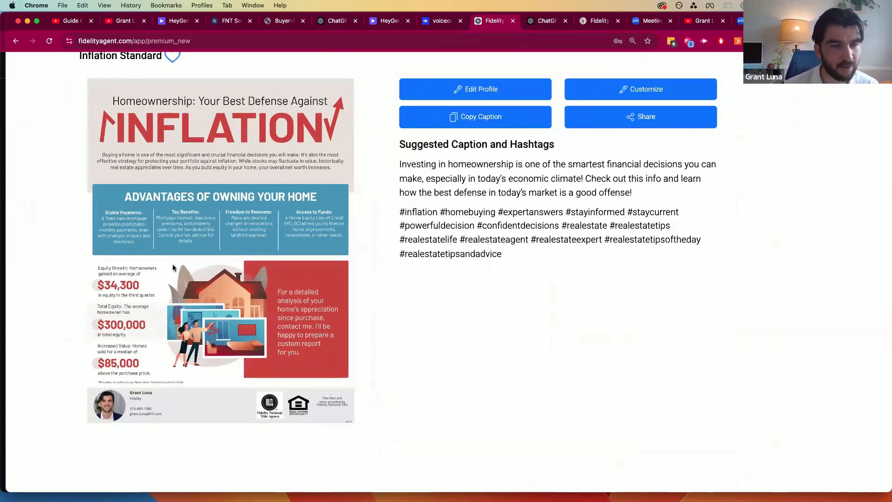
pyautogui.hscroll(-4, 241, 143)
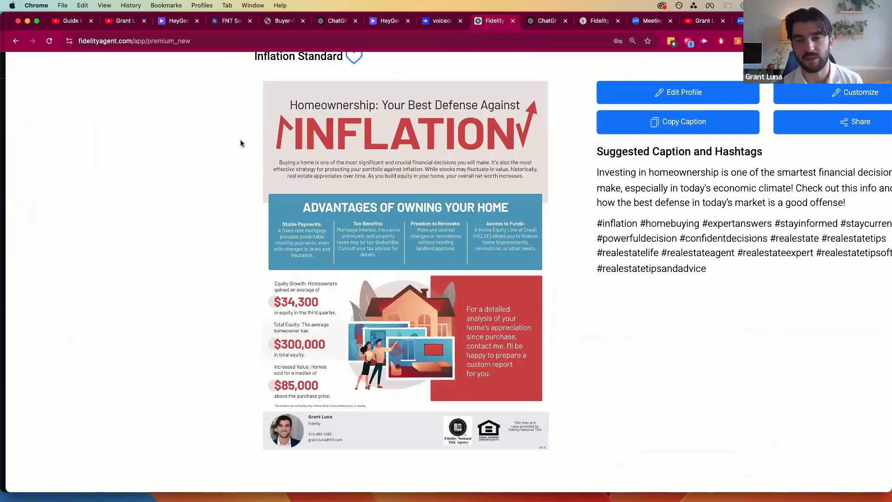
pyautogui.scroll(-1, 241, 143)
pyautogui.scroll(-3, 241, 143)
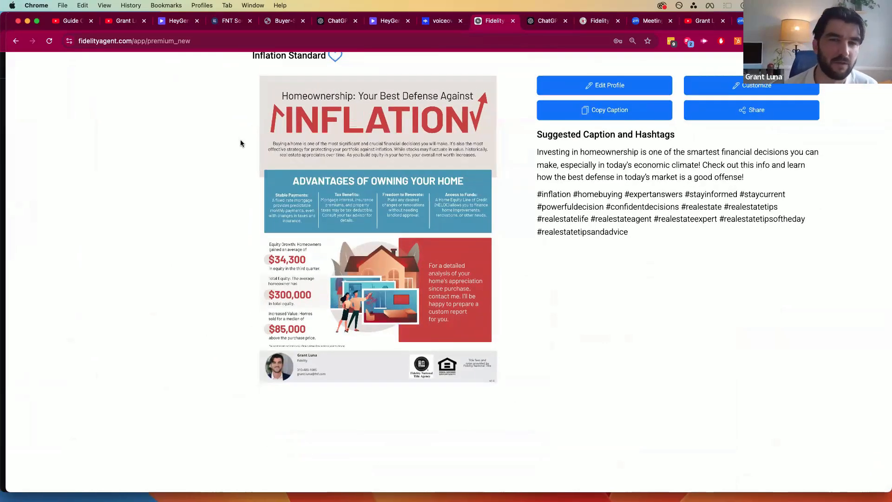
pyautogui.click(761, 113)
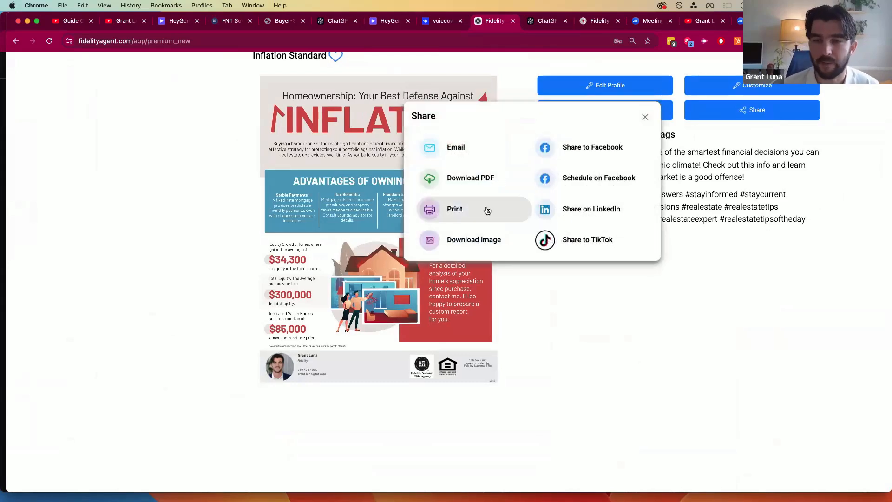
pyautogui.click(486, 239)
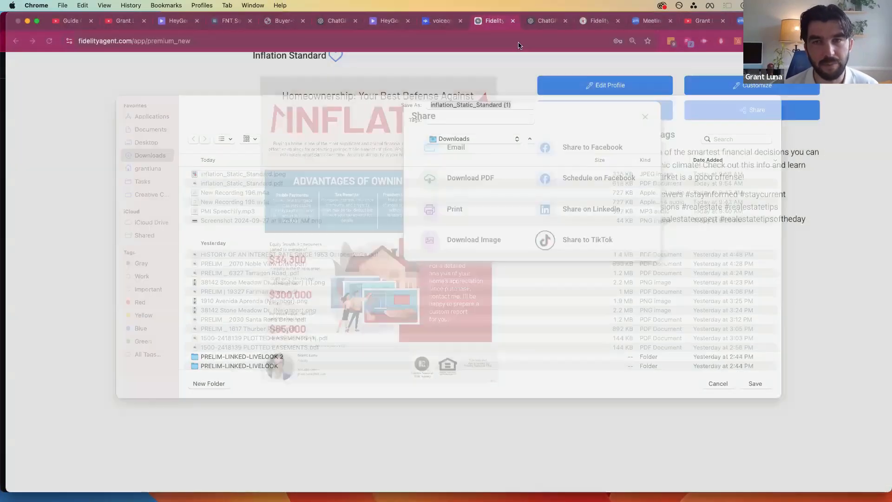
pyautogui.press('Return')
# Switch to the ChatGPT conversation with the attached Inflation infographic and review its video script prompt, including the call-to-action request
pyautogui.click(533, 23)
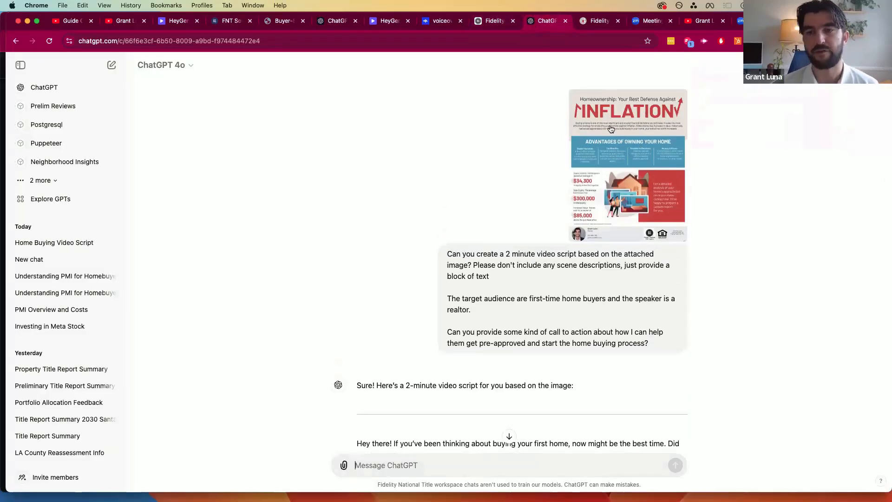
pyautogui.scroll(5, 611, 129)
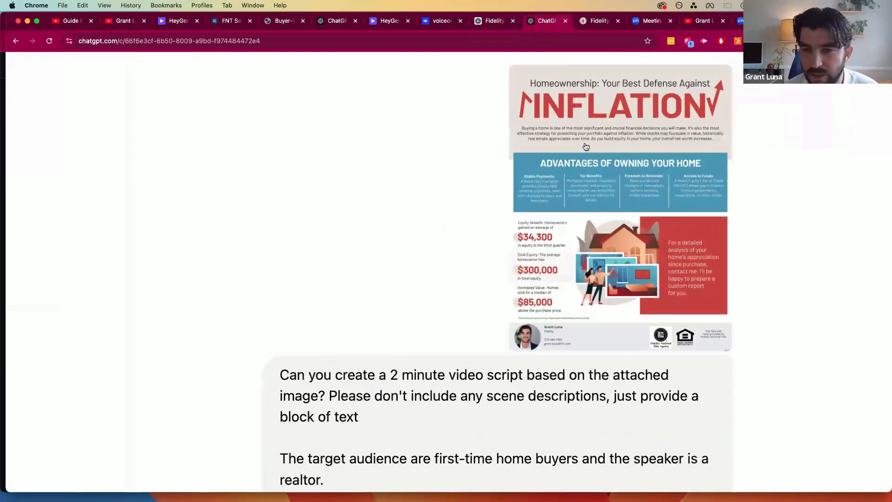
pyautogui.scroll(-2, 574, 248)
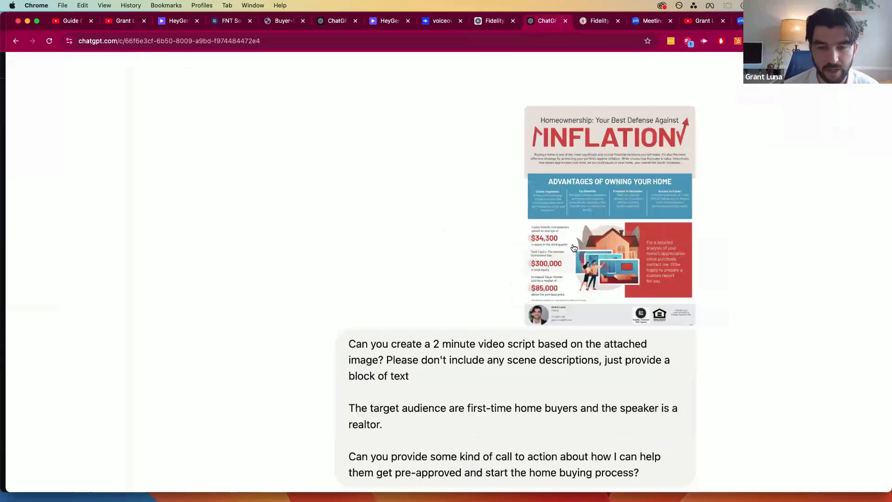
pyautogui.scroll(-3, 574, 247)
pyautogui.scroll(-3, 573, 246)
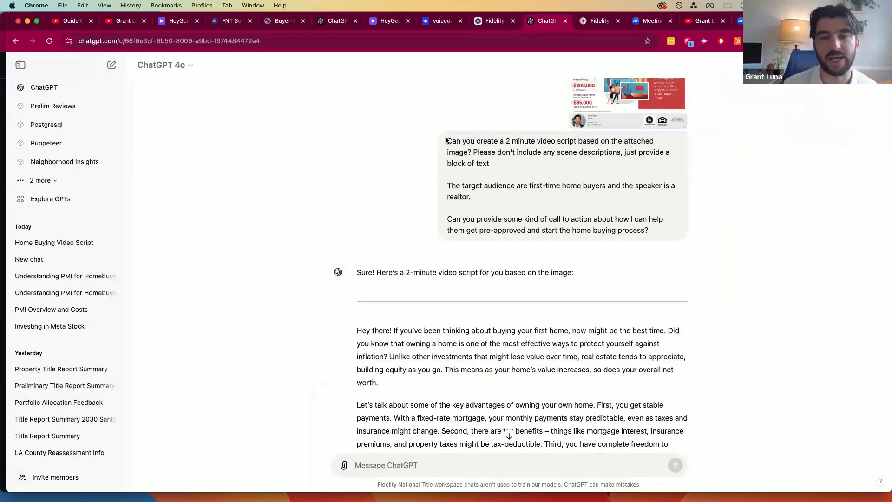
pyautogui.moveTo(446, 138); pyautogui.dragTo(500, 169)
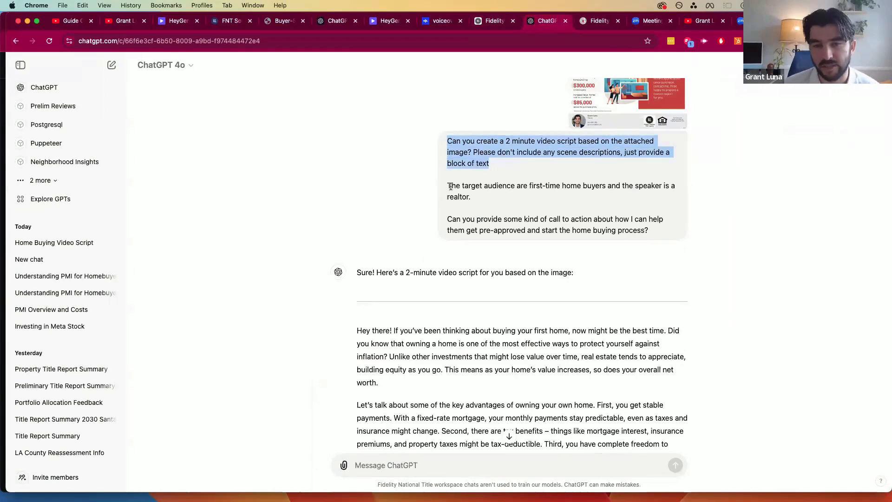
pyautogui.moveTo(447, 217); pyautogui.dragTo(654, 235)
# Read ChatGPT's homeownership and inflation script by paragraph, and select its full text from "Hey there!" to the closing line
pyautogui.scroll(-5, 654, 235)
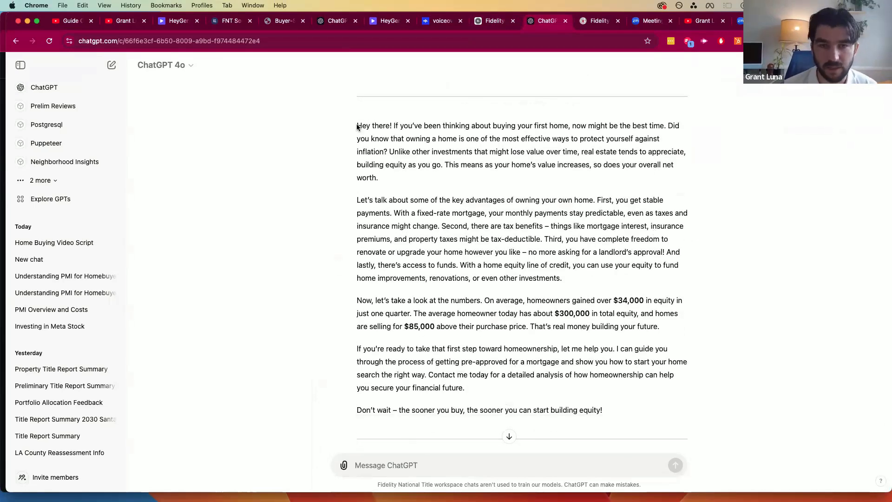
pyautogui.moveTo(357, 125); pyautogui.dragTo(441, 179)
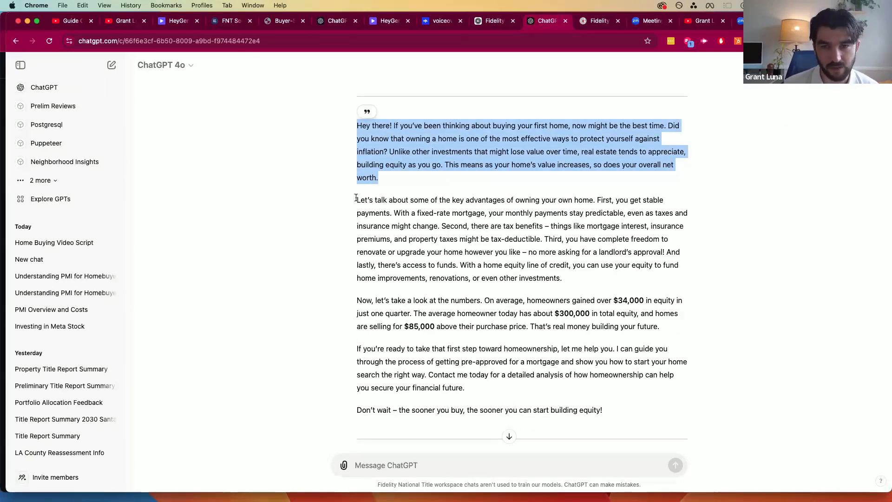
pyautogui.moveTo(357, 198); pyautogui.dragTo(563, 278)
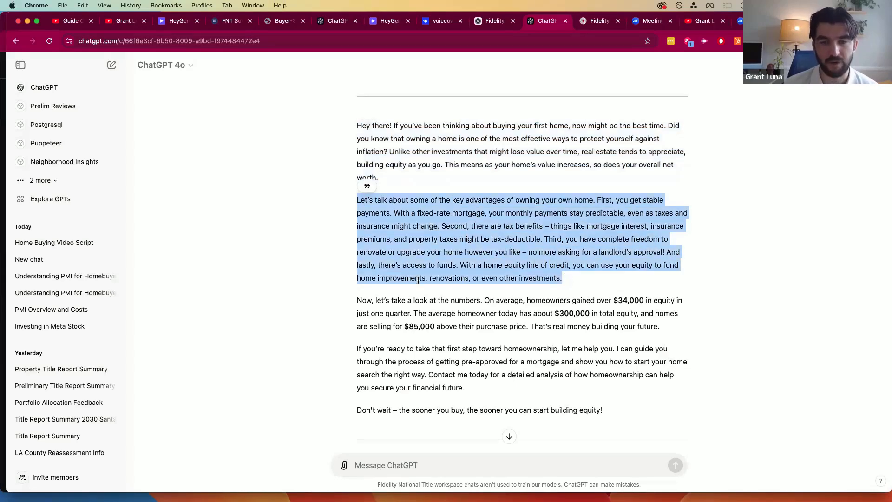
pyautogui.moveTo(357, 294); pyautogui.dragTo(603, 408)
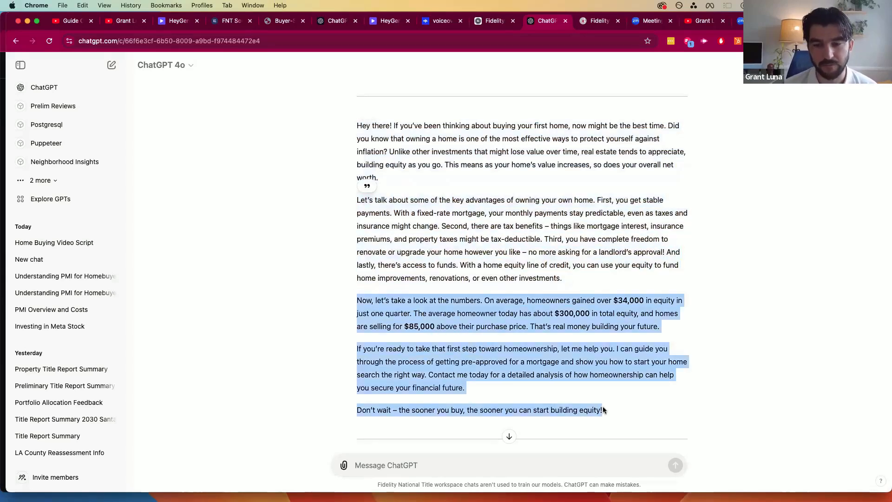
pyautogui.click(603, 408)
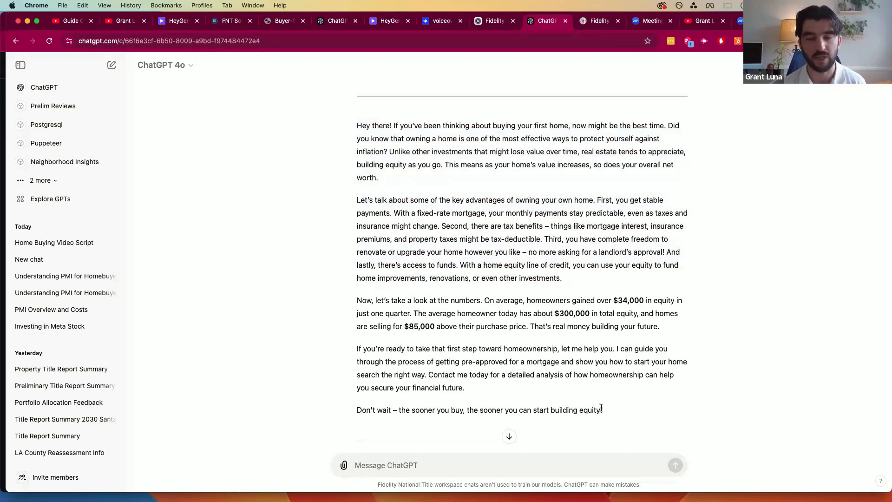
pyautogui.moveTo(603, 409); pyautogui.dragTo(348, 132)
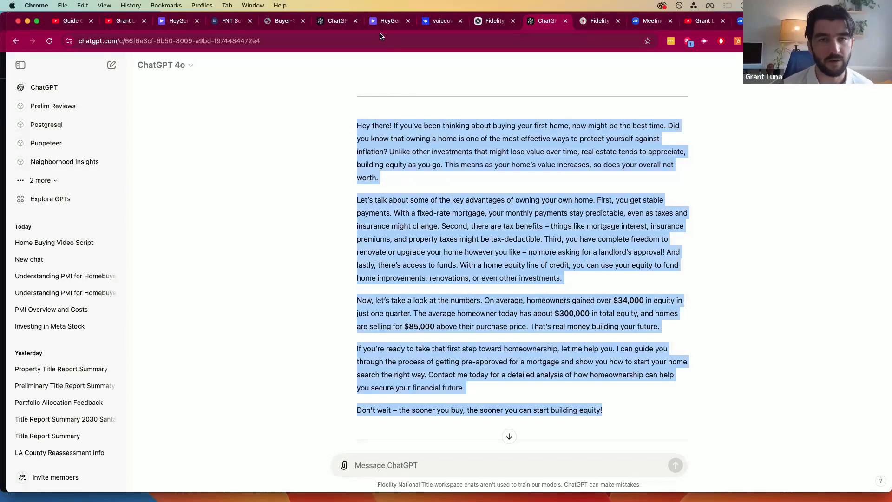
# Switch to HeyGen, return from the PMI (Recorded Audio) video to Projects and look through the recent creations
pyautogui.click(176, 23)
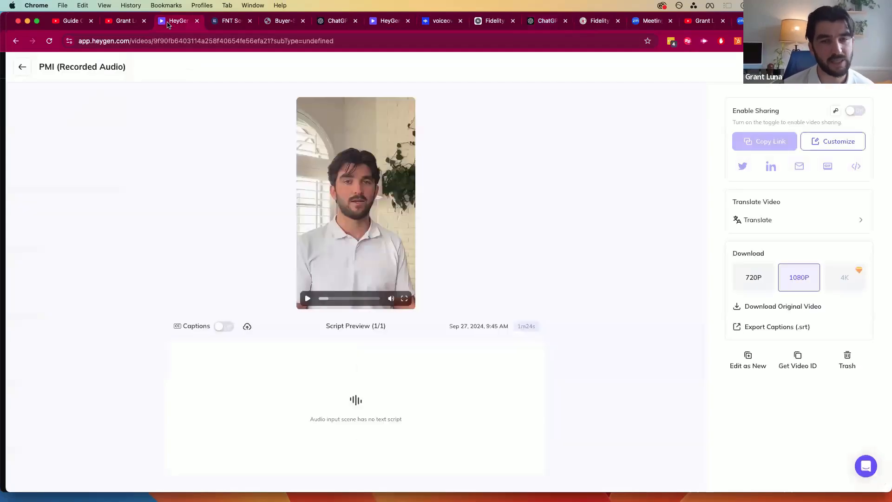
pyautogui.click(22, 67)
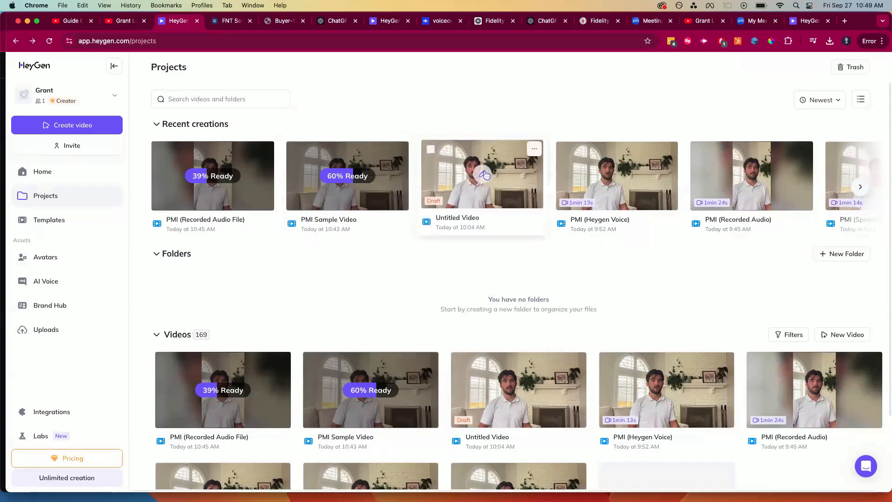
pyautogui.hscroll(5, 483, 177)
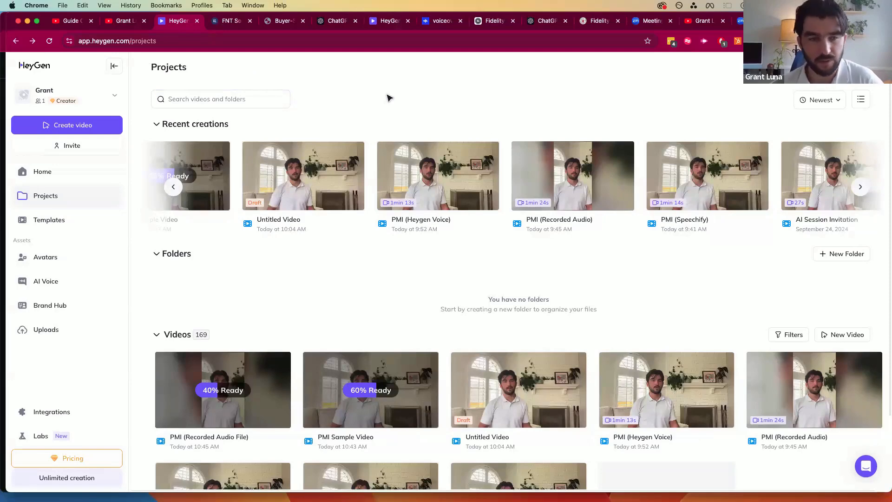
pyautogui.hscroll(-4, 346, 176)
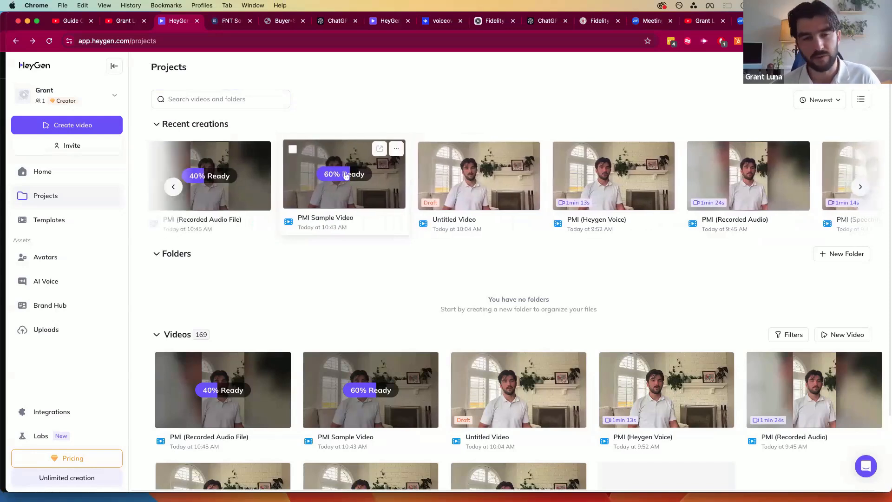
pyautogui.hscroll(1, 346, 176)
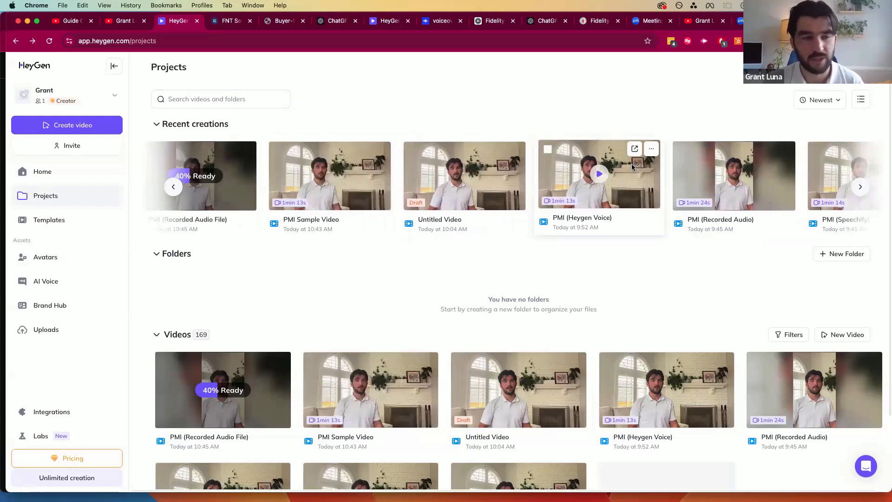
# Go to HeyGen's Avatars page, view the management options of the first custom instant avatar, and dismiss them
pyautogui.click(44, 257)
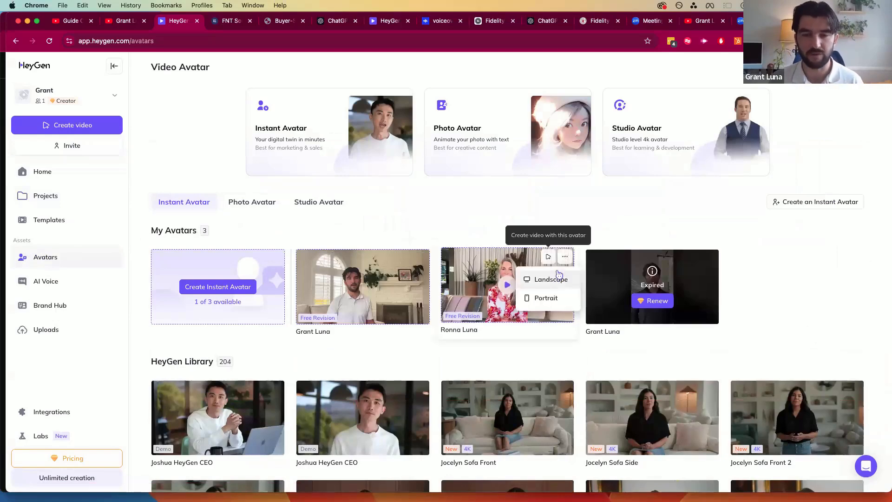
pyautogui.click(416, 256)
pyautogui.click(414, 256)
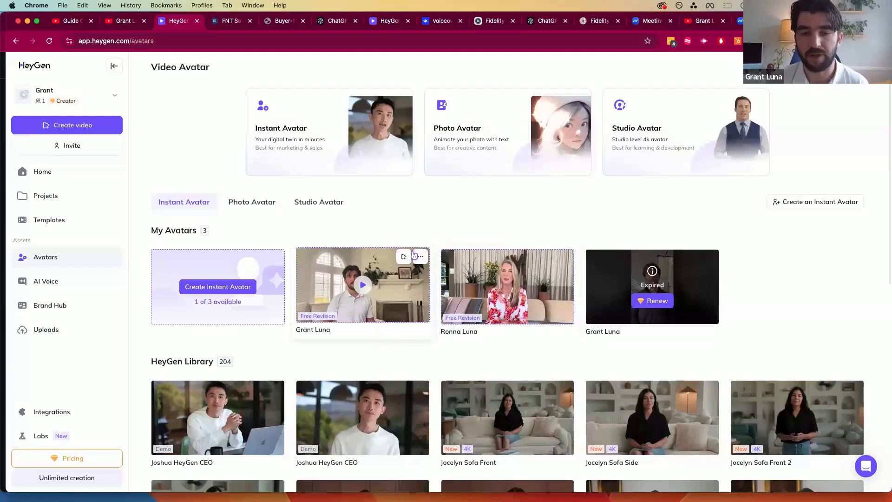
pyautogui.click(416, 256)
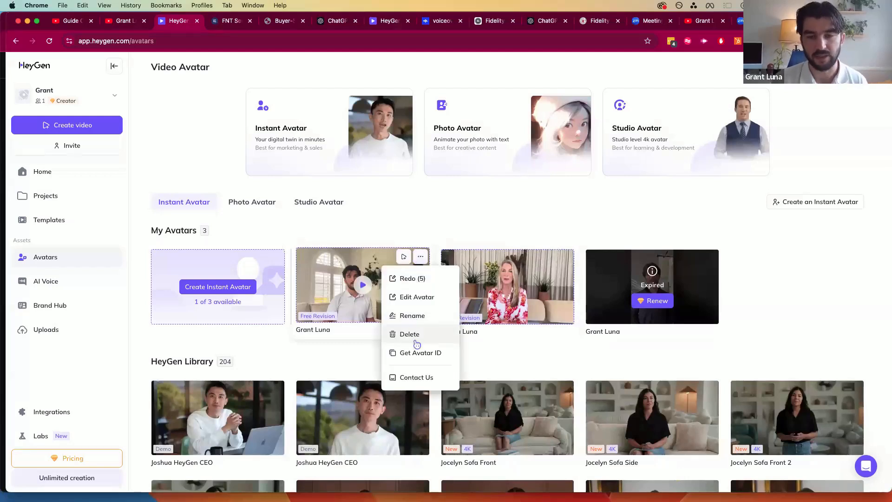
pyautogui.click(357, 251)
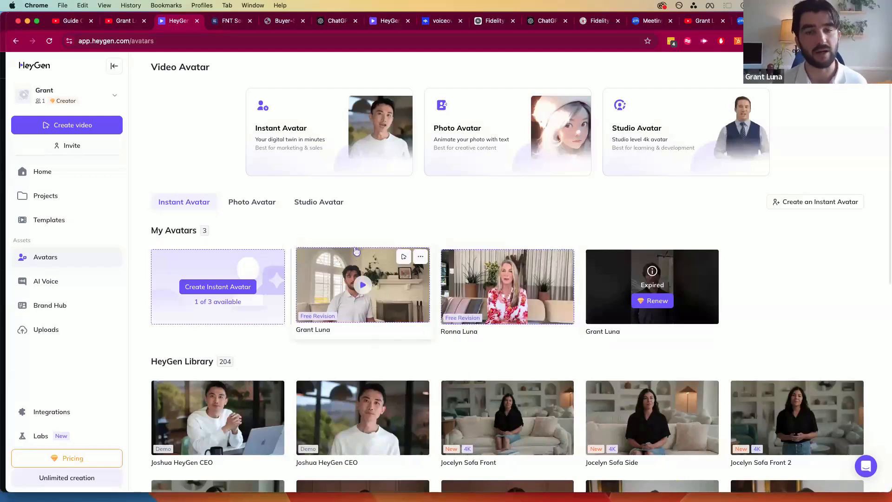